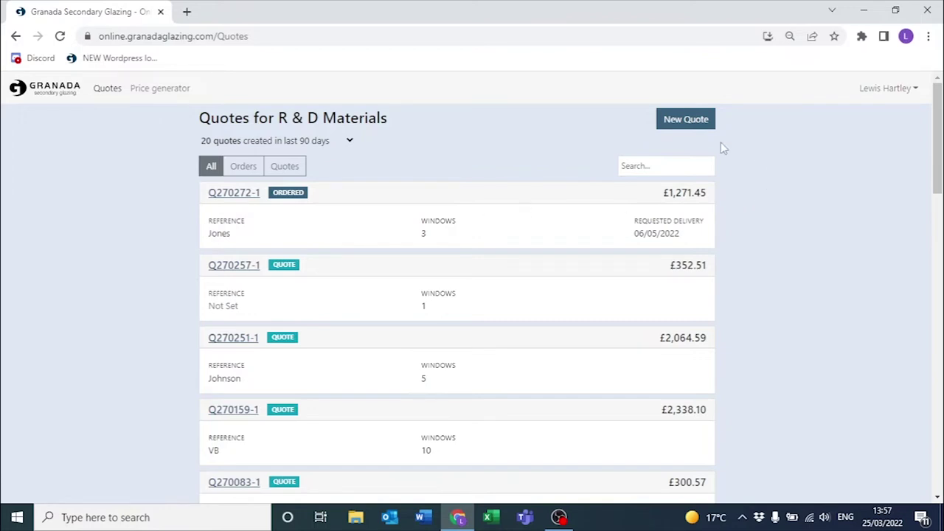
Start a new quote with a Single Pane primary window, checking the Hinged Unit details.
left_click(684, 121)
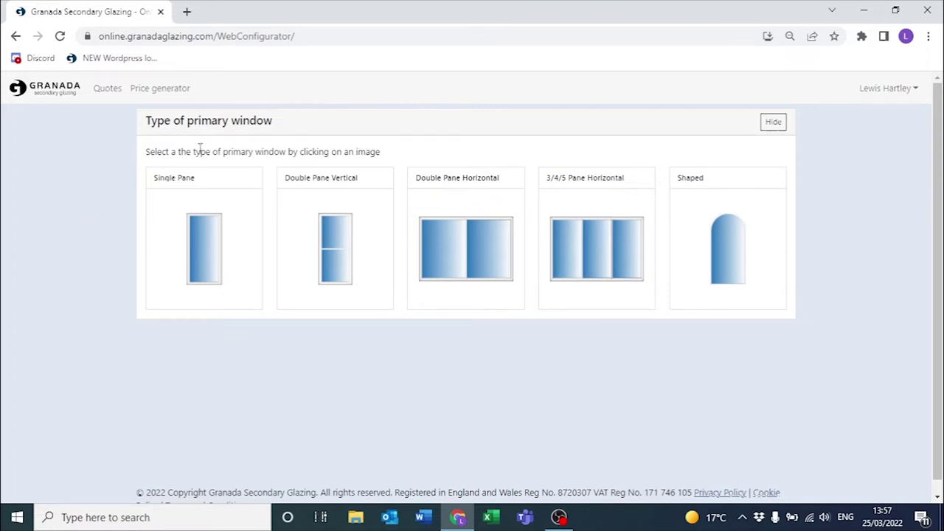
left_click(217, 205)
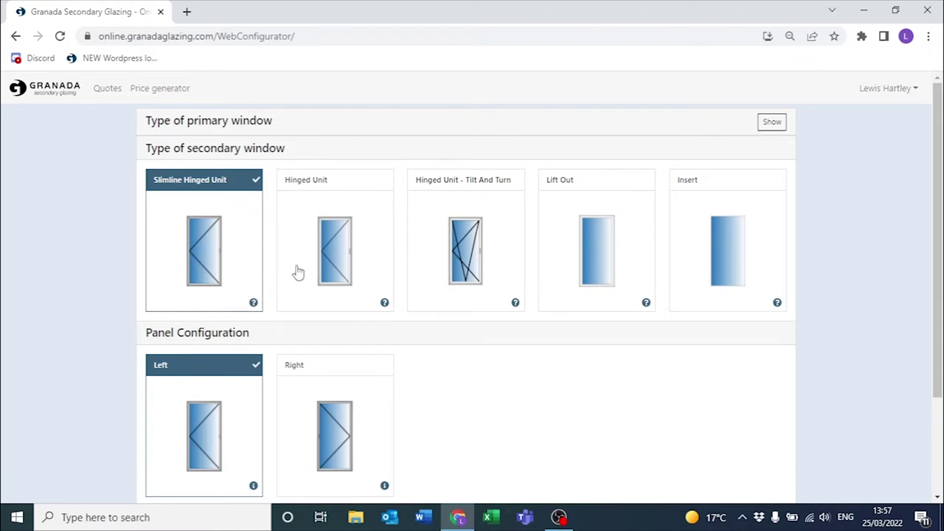
left_click(384, 302)
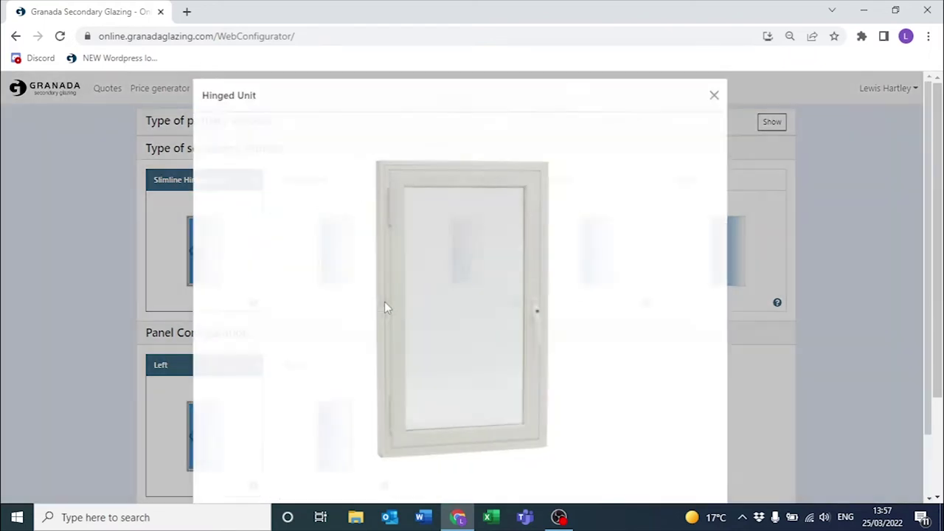
left_click(713, 96)
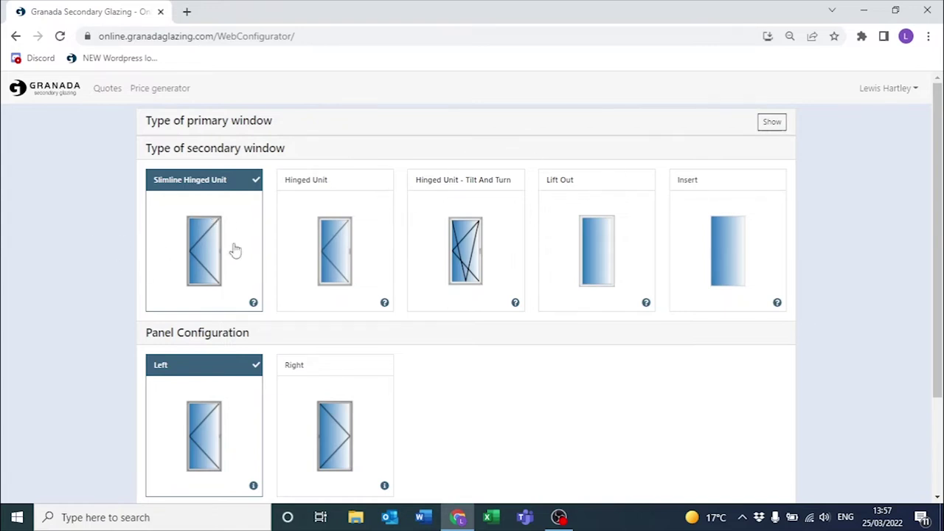
Choose the Hinged Unit secondary window and size it 600 mm wide by 1000 mm high.
left_click(352, 200)
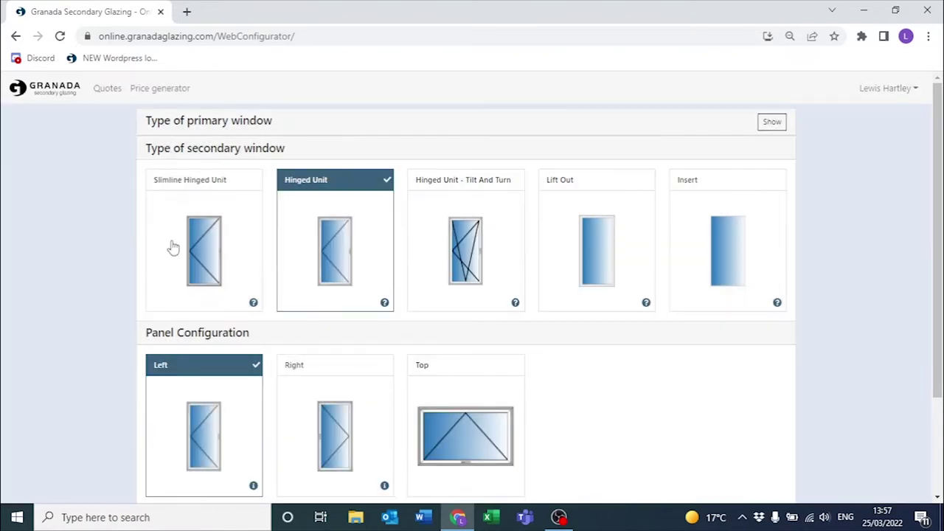
scroll(171, 248, "down", 3)
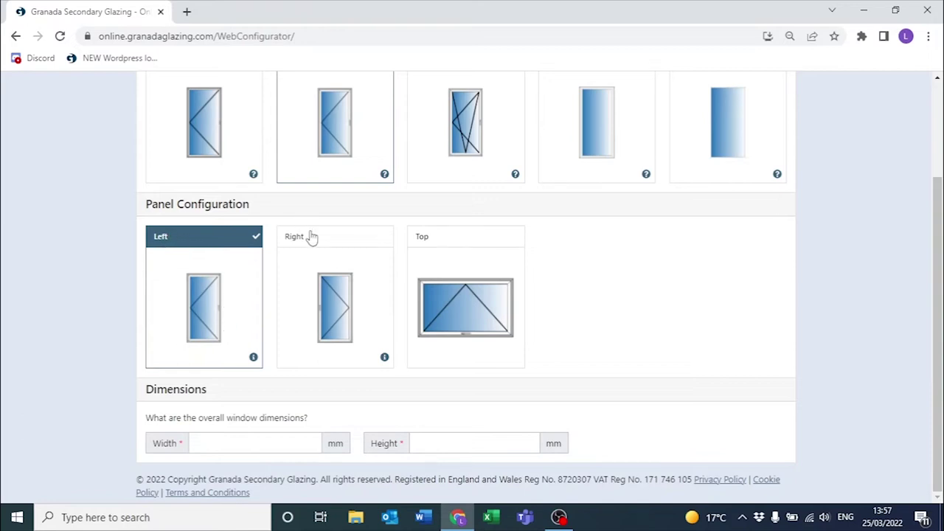
left_click(258, 443)
type("600")
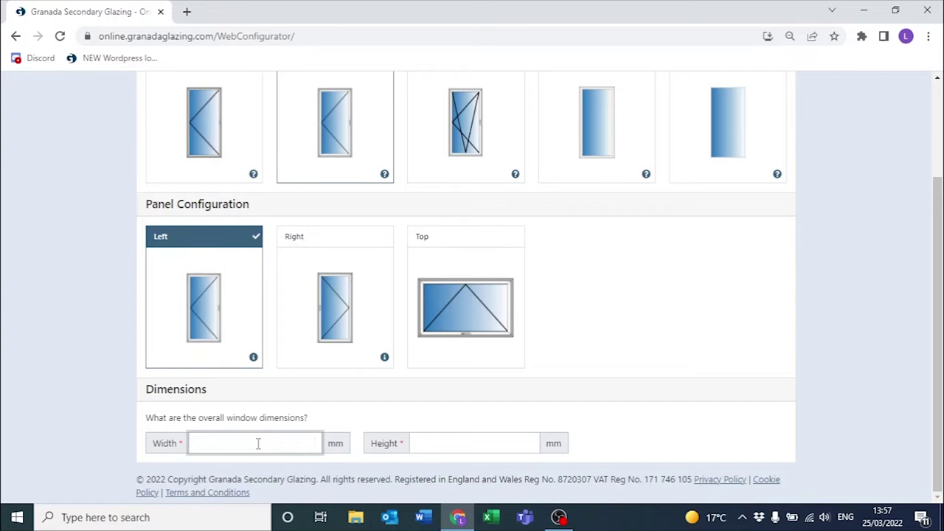
left_click(494, 446)
type("1000")
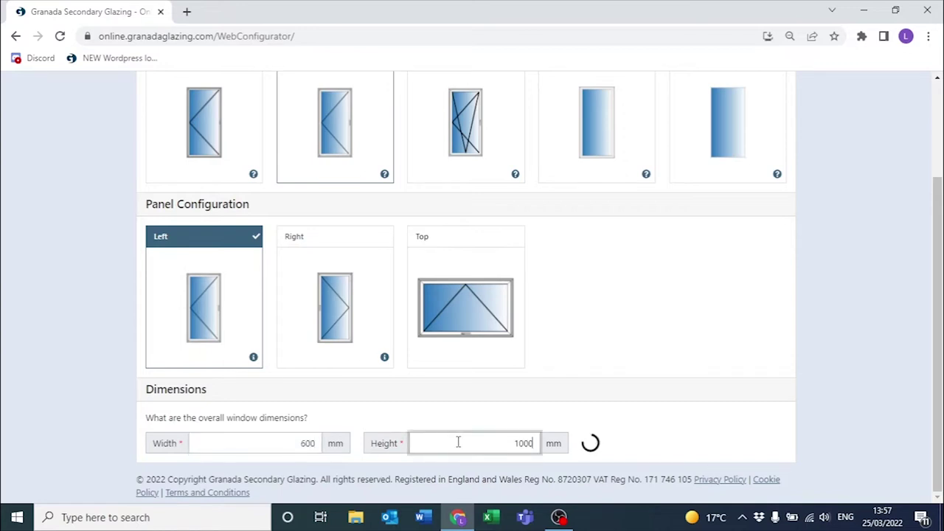
left_click(73, 279)
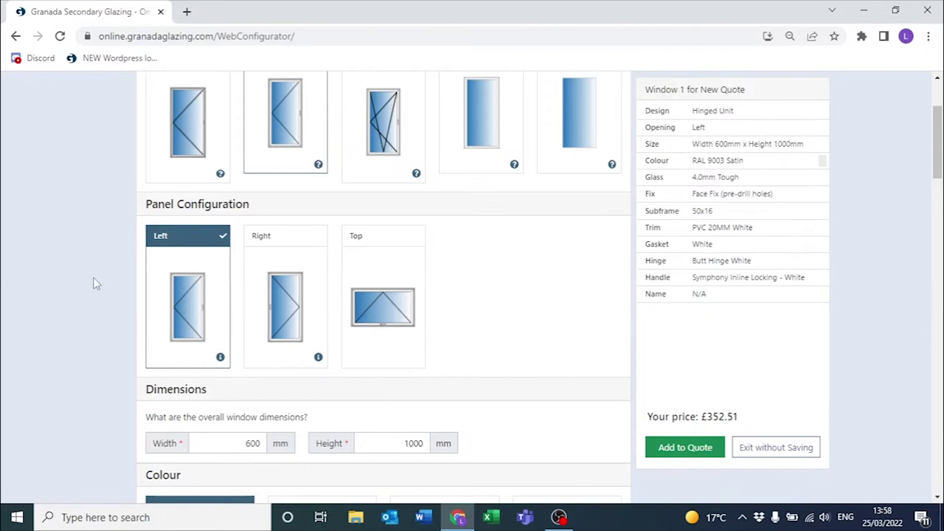
Look through the custom colour list, then keep the standard Signal White frame.
scroll(81, 291, "down", 2)
scroll(81, 290, "down", 2)
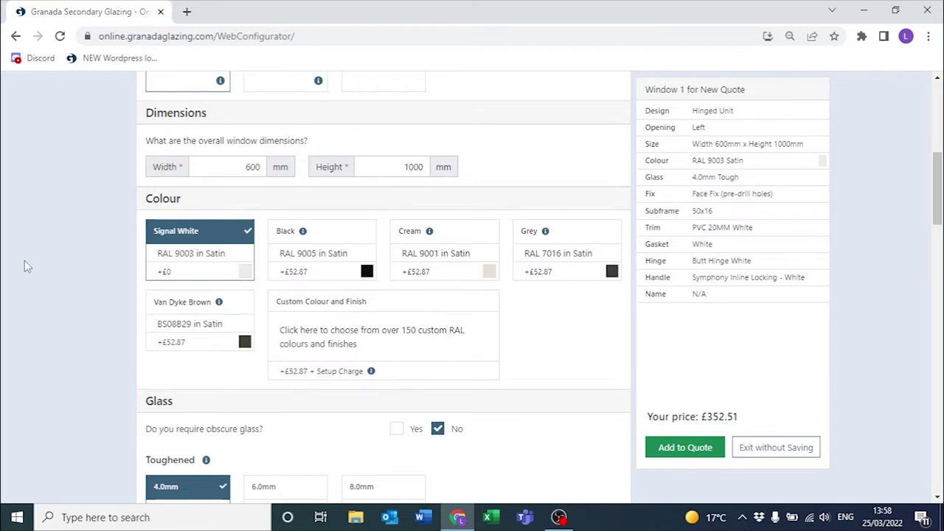
left_click(354, 306)
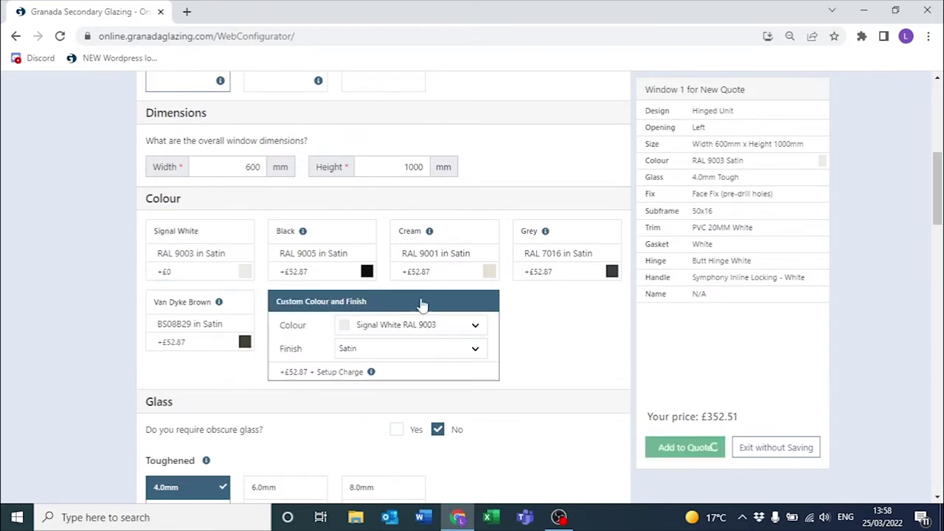
left_click(446, 328)
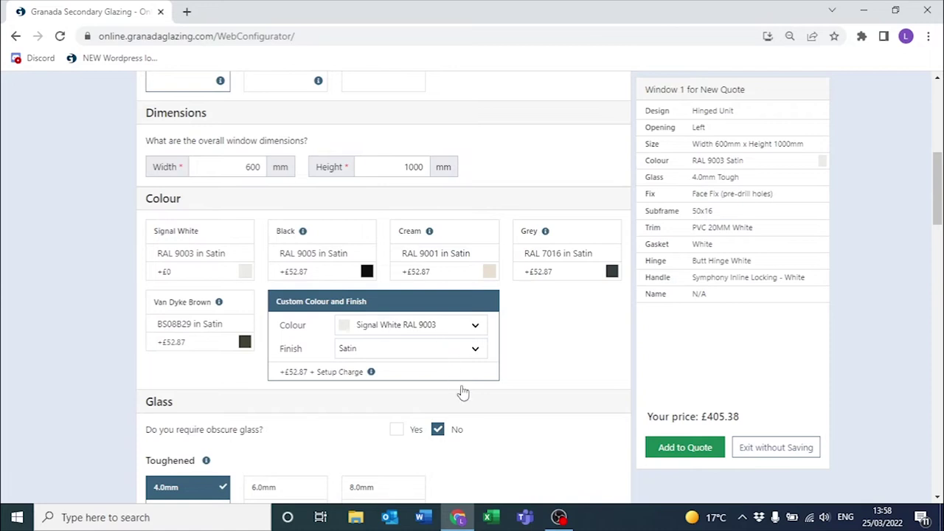
scroll(436, 385, "down", 2)
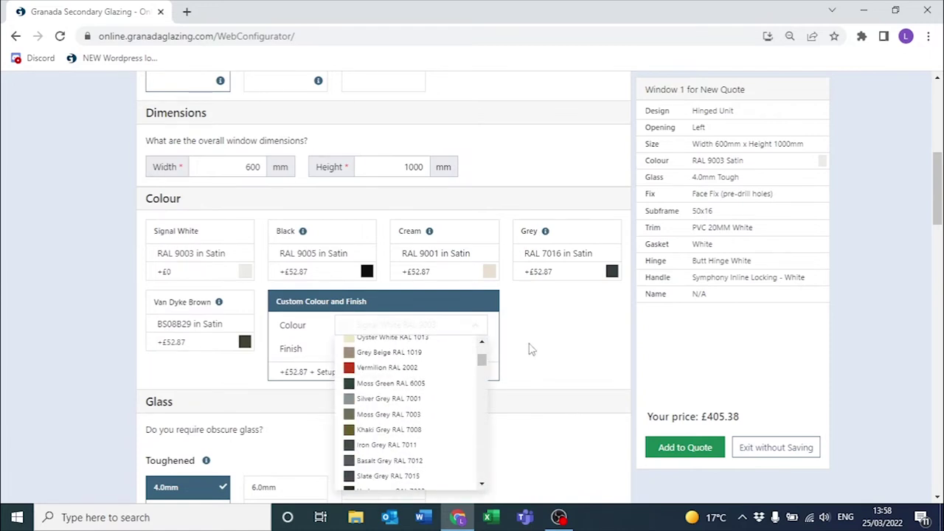
left_click(558, 327)
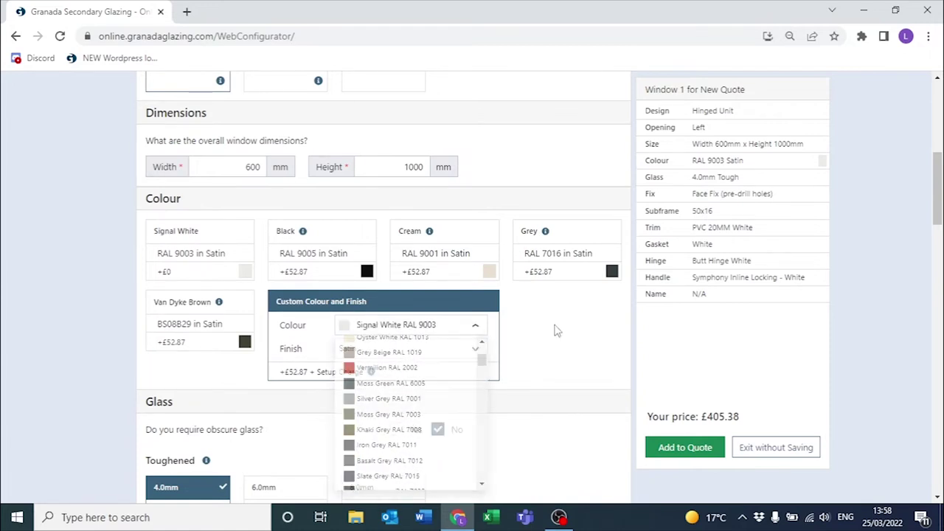
left_click(208, 238)
Change the glass to 6.4mm Laminate, raising the price to £374.21.
scroll(83, 290, "down", 4)
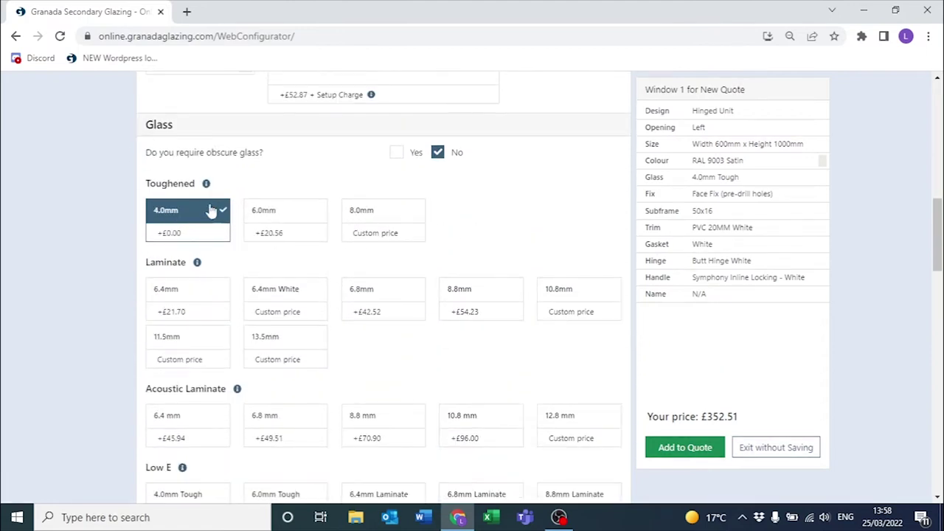
scroll(126, 261, "down", 1)
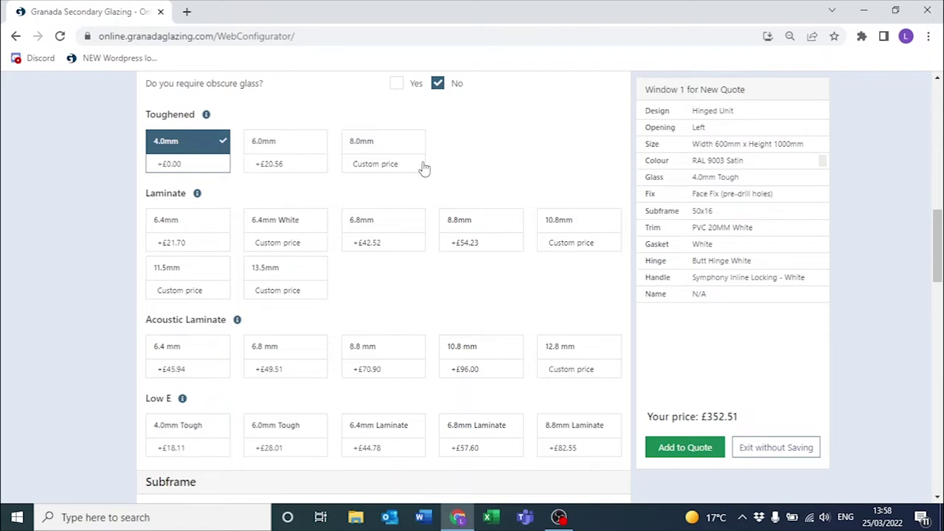
left_click(196, 225)
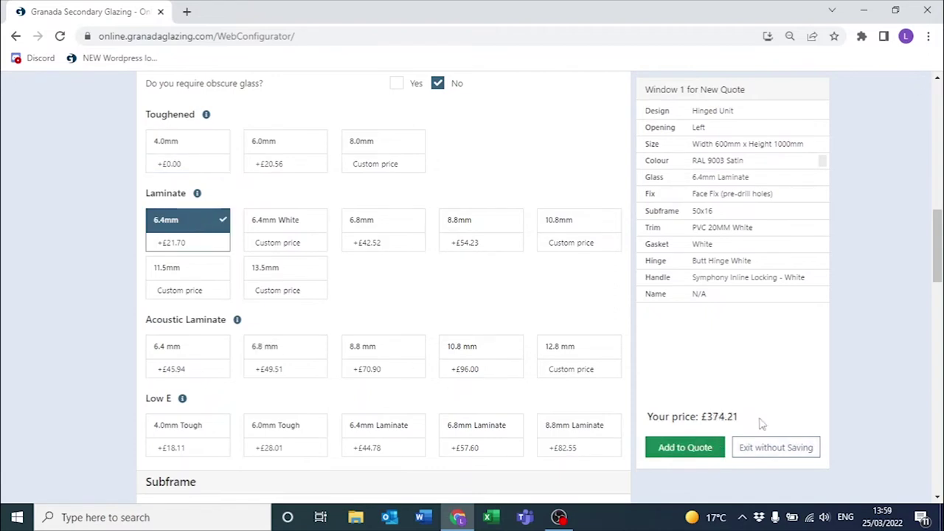
scroll(88, 280, "down", 1)
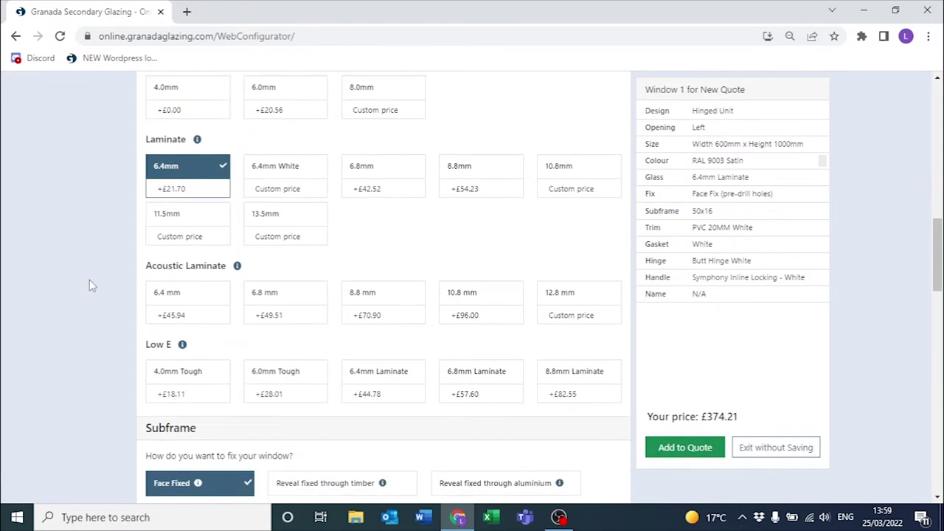
Switch subframe sizing to advanced and back to simple, then request bevelled timbers.
scroll(88, 280, "down", 2)
scroll(89, 280, "down", 2)
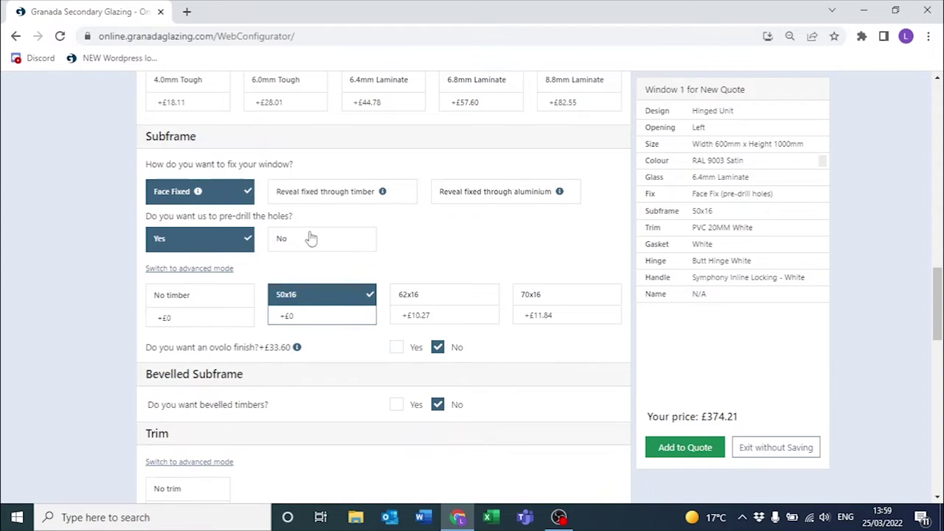
left_click(201, 269)
scroll(221, 270, "down", 1)
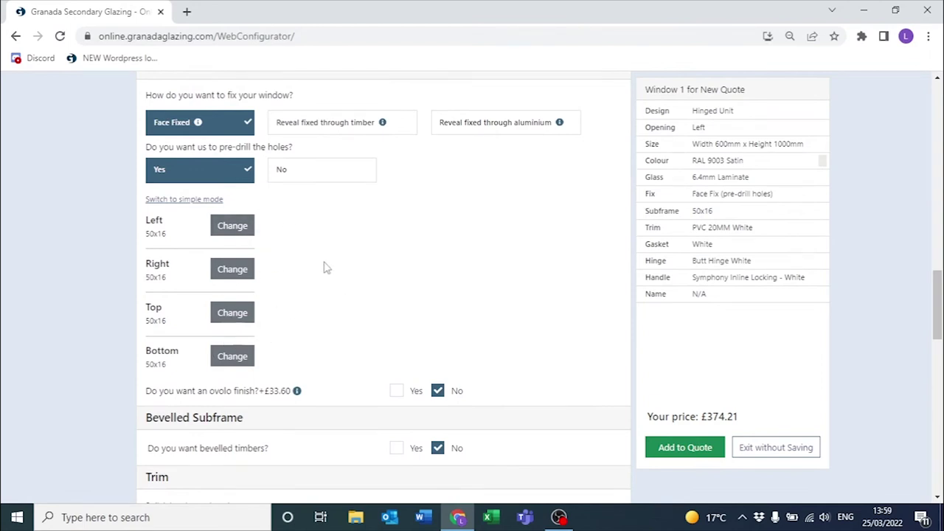
left_click(205, 200)
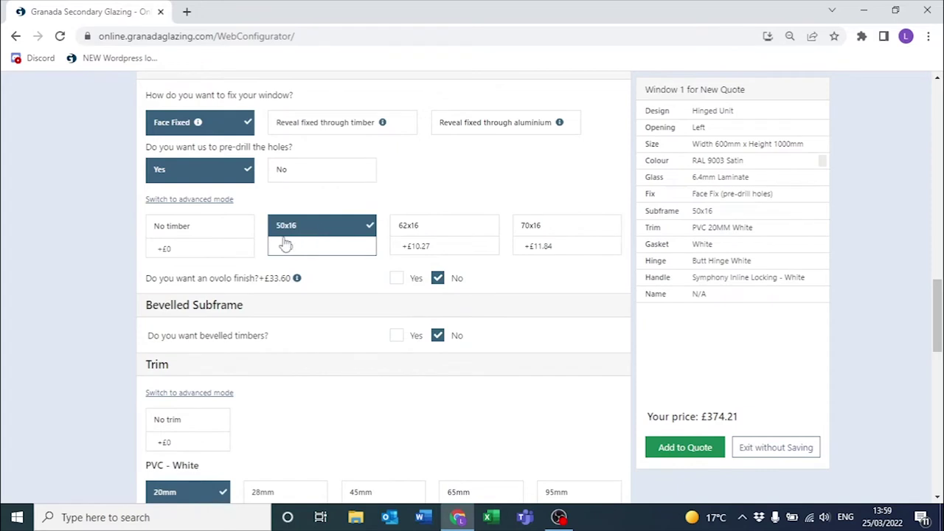
scroll(97, 261, "down", 2)
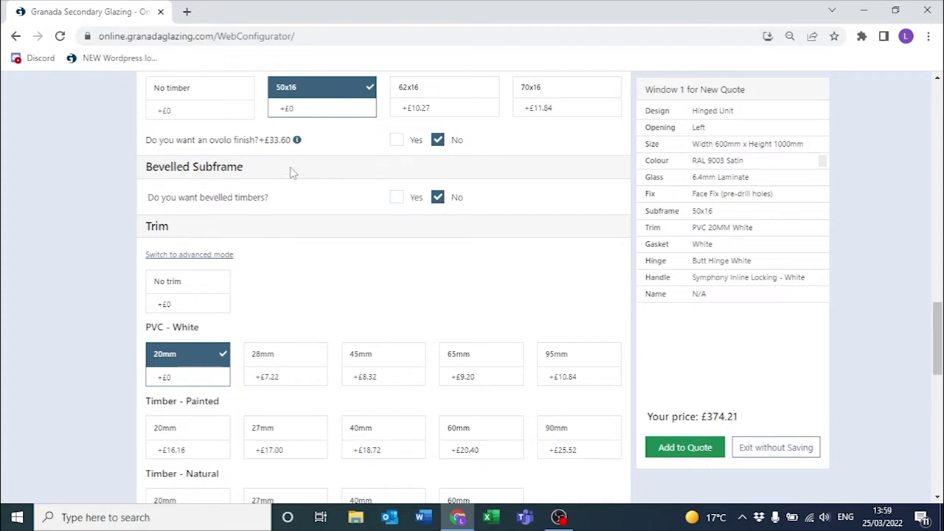
left_click(396, 198)
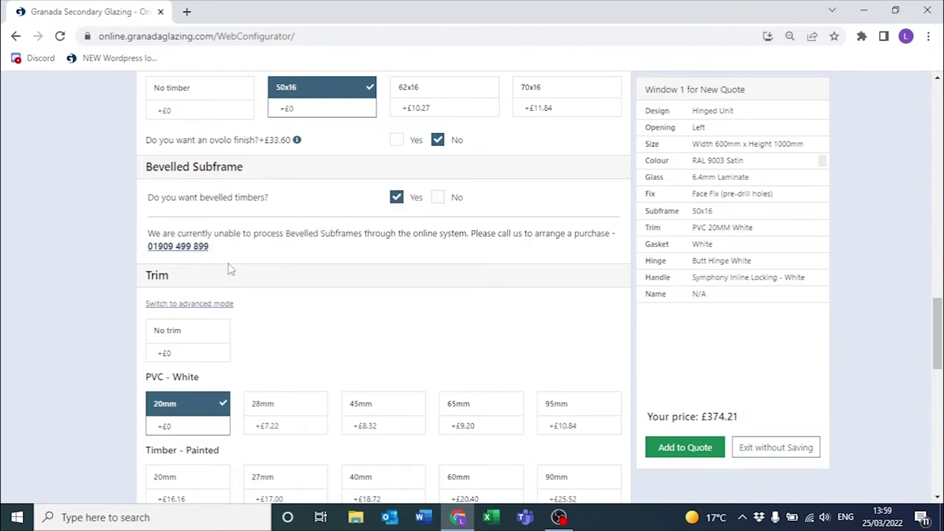
Set bevelled timbers to No, keeping 20mm white PVC trim, white gasket, butt hinge and Symphony handle.
left_click(438, 197)
scroll(98, 268, "down", 2)
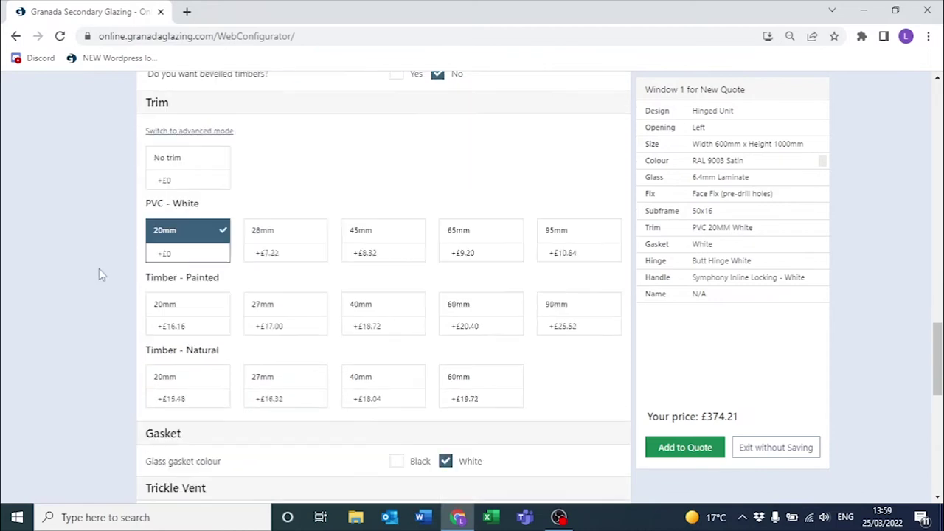
scroll(99, 268, "down", 1)
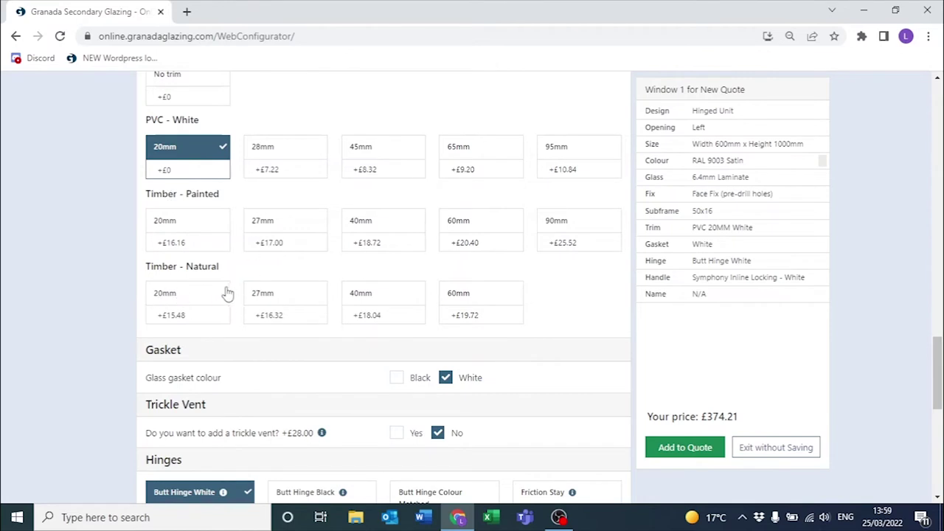
scroll(96, 245, "down", 3)
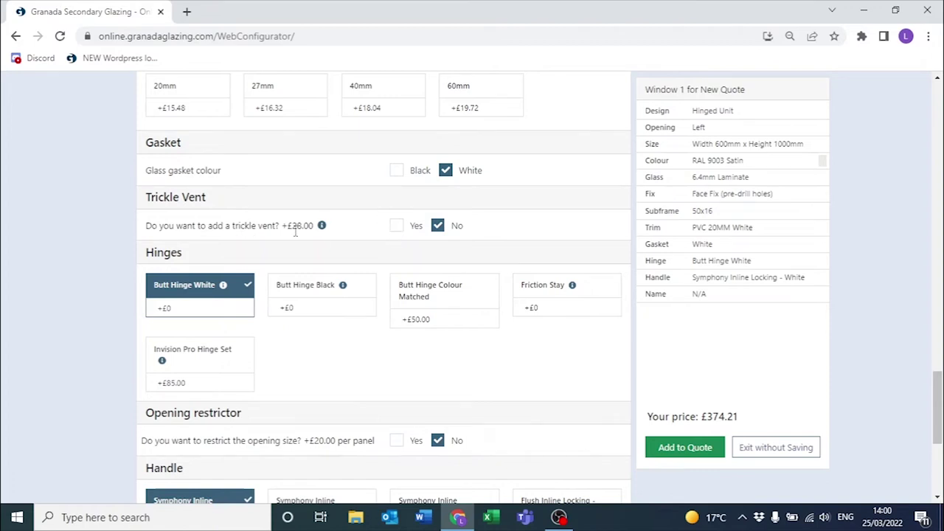
scroll(98, 228, "down", 3)
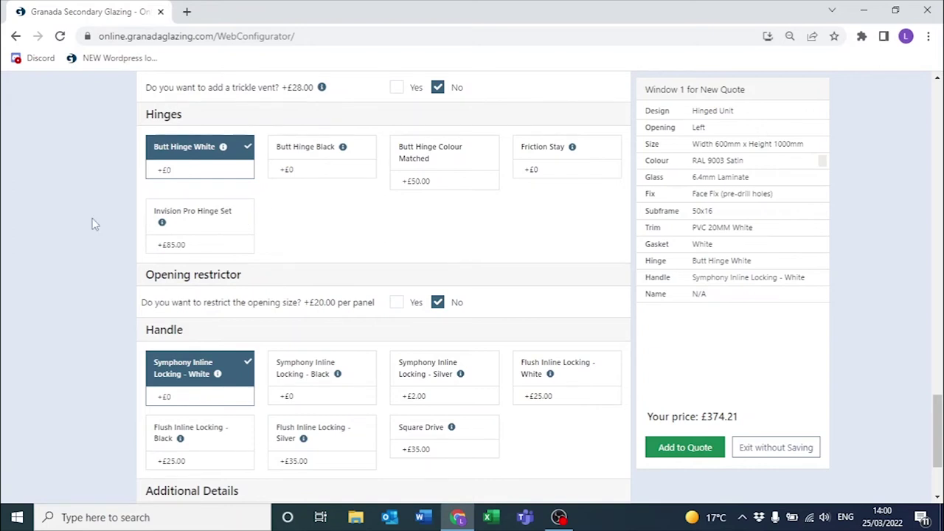
scroll(94, 224, "down", 3)
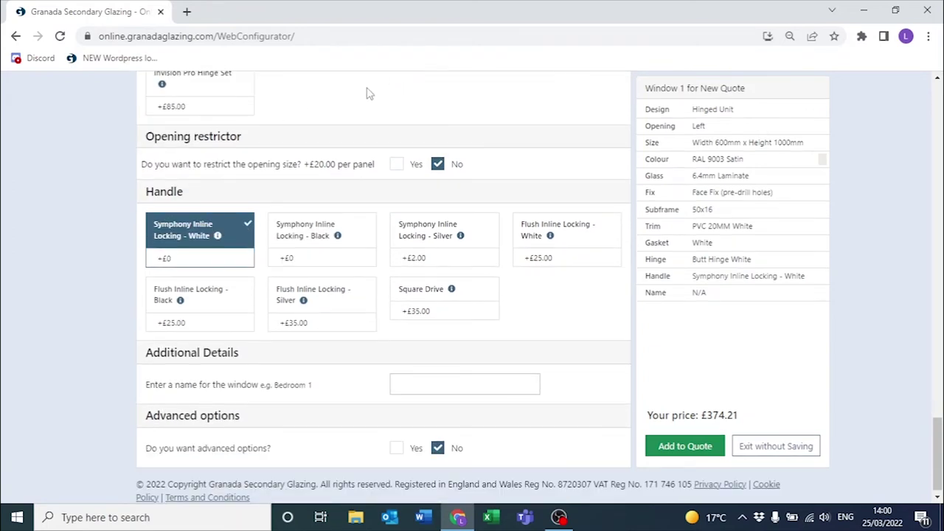
left_click(397, 164)
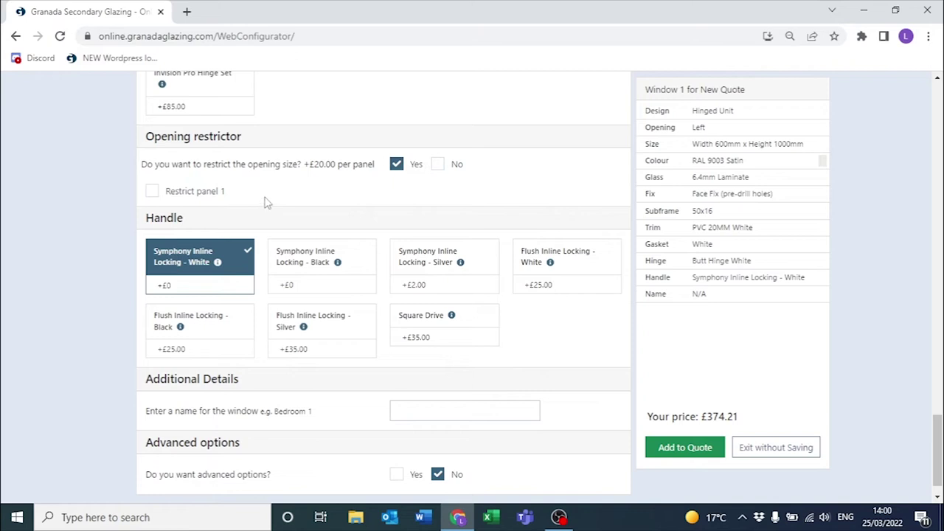
left_click(152, 191)
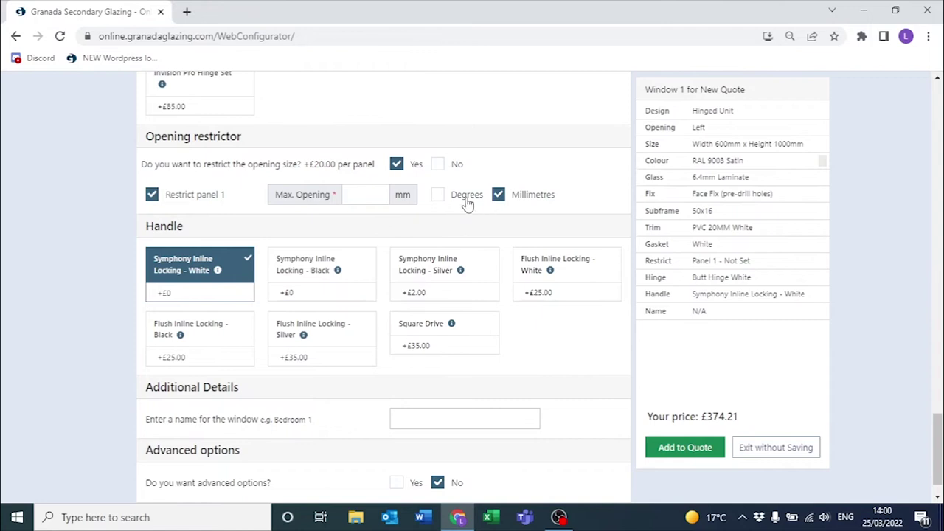
left_click(443, 196)
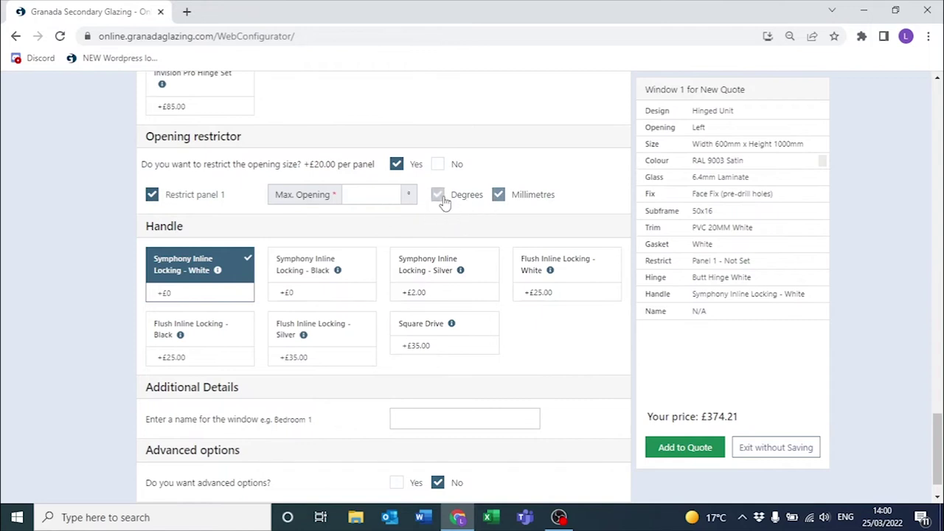
left_click(494, 194)
left_click(439, 165)
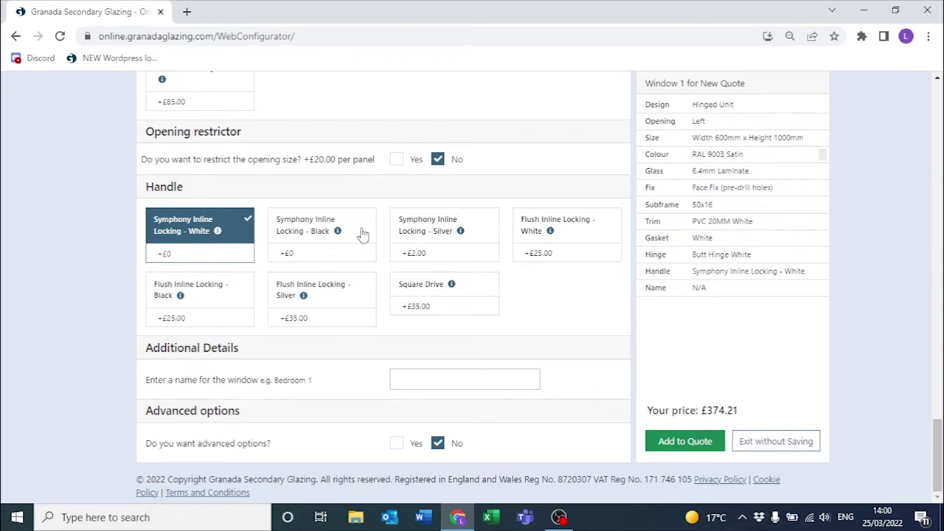
Compare the Symphony and Flush Inline Locking specifications, then choose Flush Inline Locking - White.
left_click(218, 231)
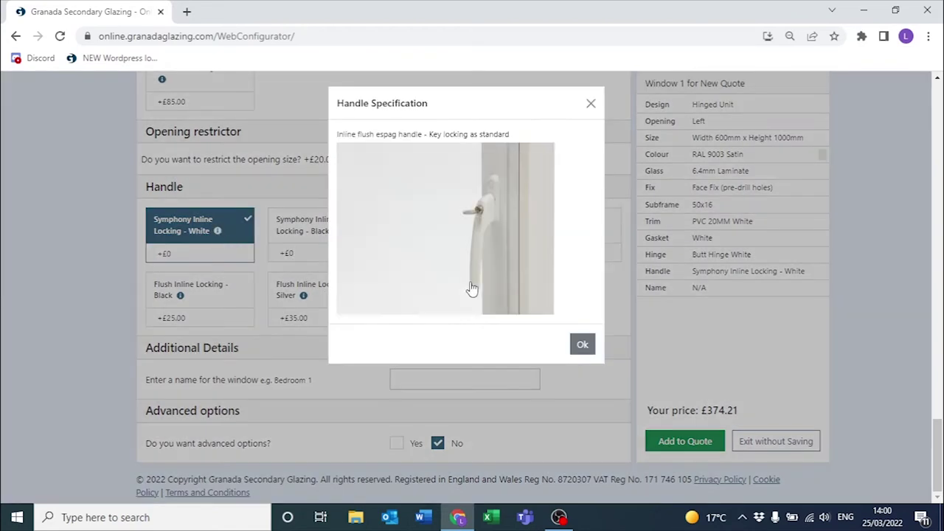
left_click(590, 104)
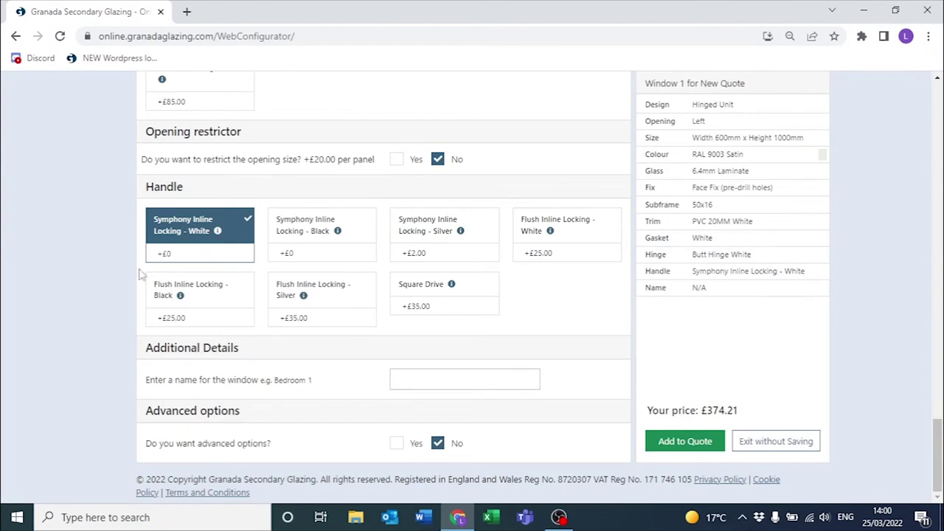
left_click(551, 233)
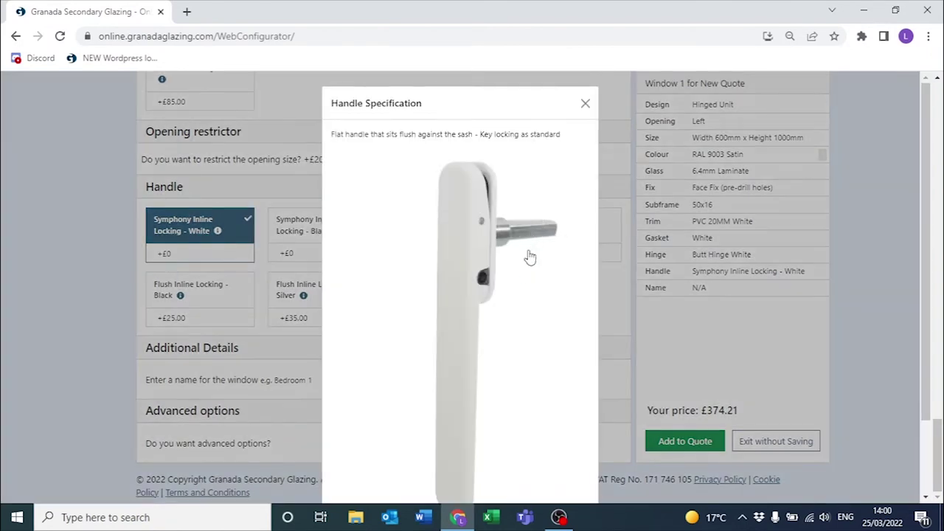
left_click(585, 104)
left_click(574, 242)
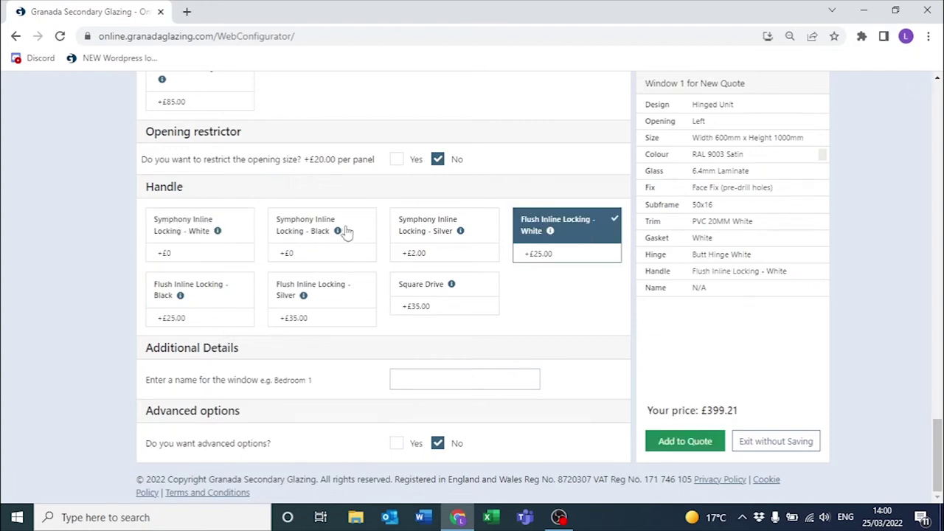
Name the window 'Bedroom 1', leave advanced options off, and add it to quote Q270272-1.
left_click(448, 380)
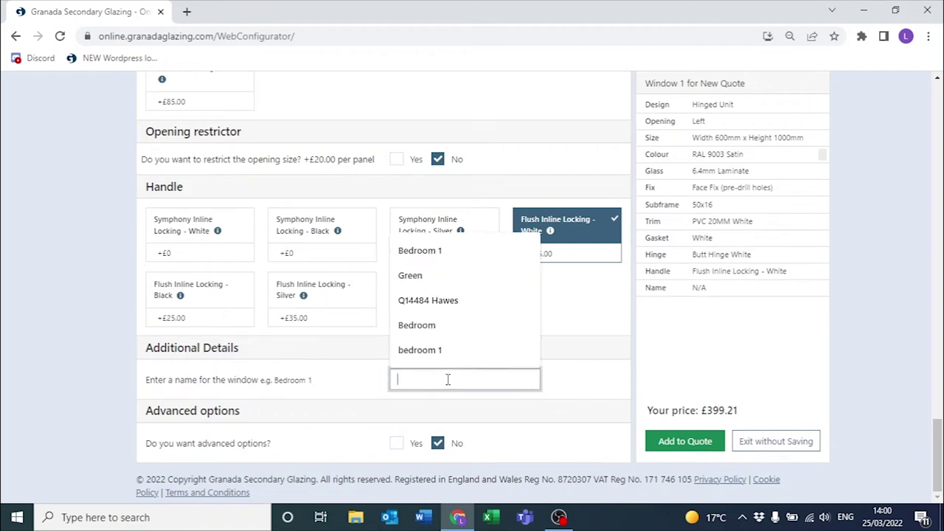
type("Bedr")
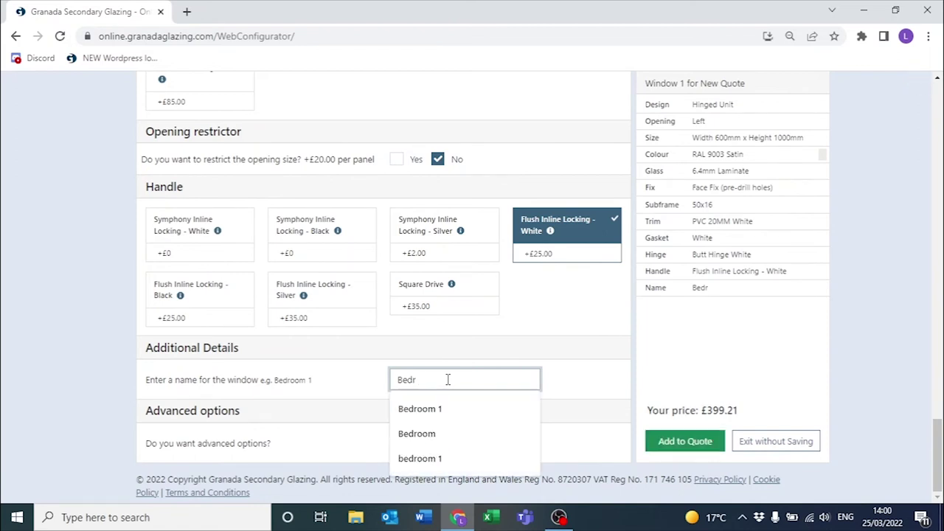
type("oom 1")
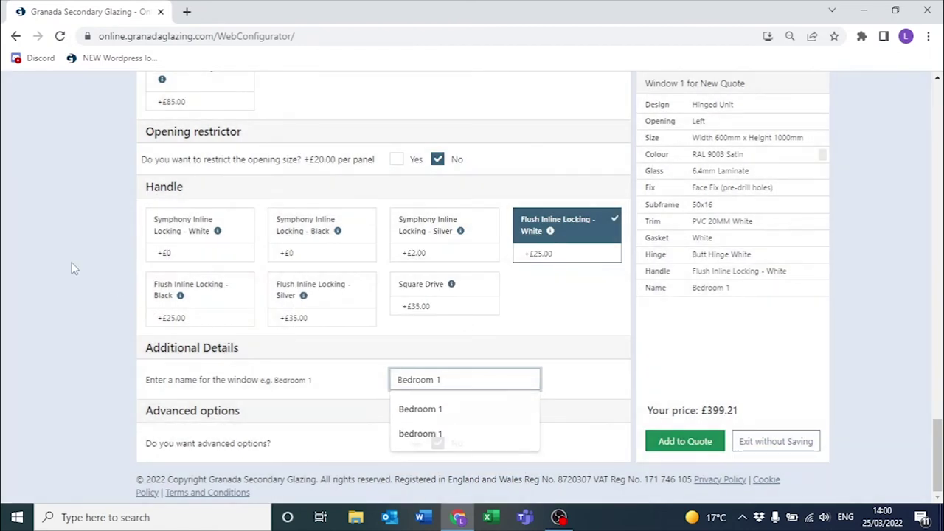
left_click(74, 269)
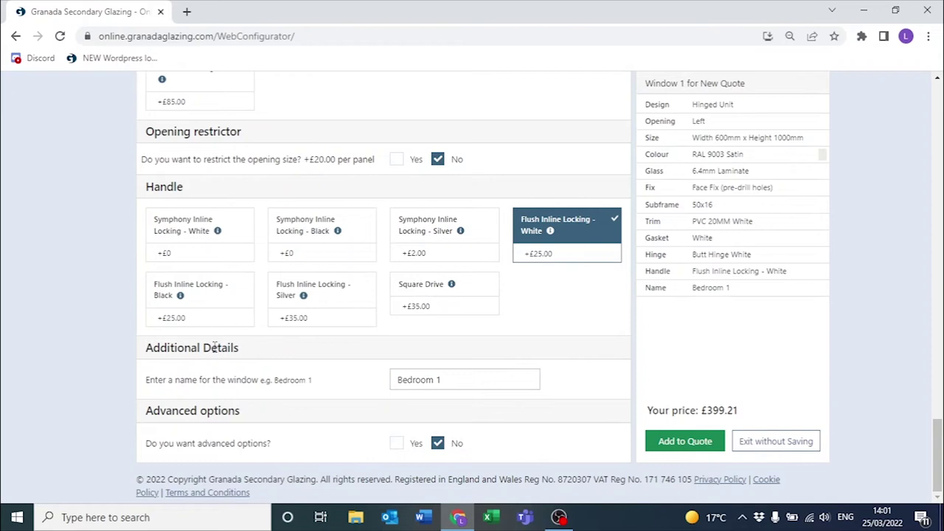
left_click(395, 443)
scroll(293, 415, "down", 1)
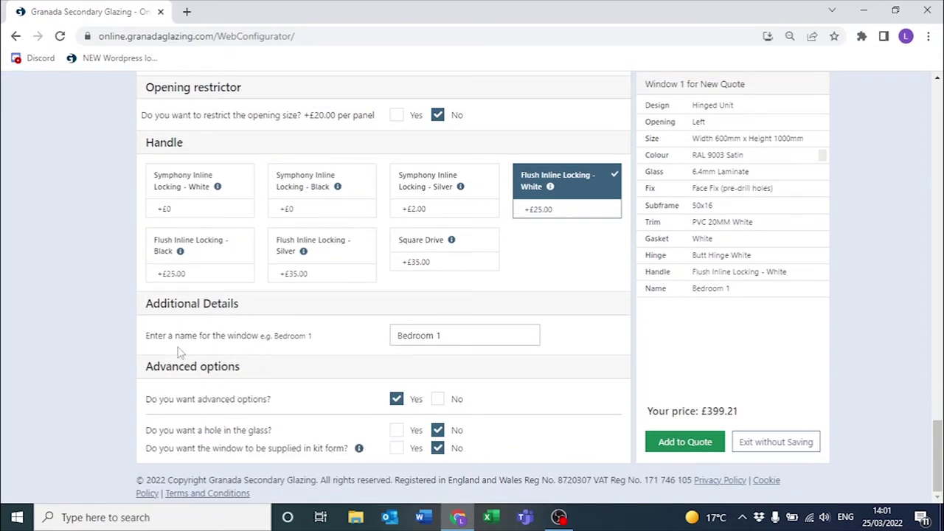
left_click(438, 399)
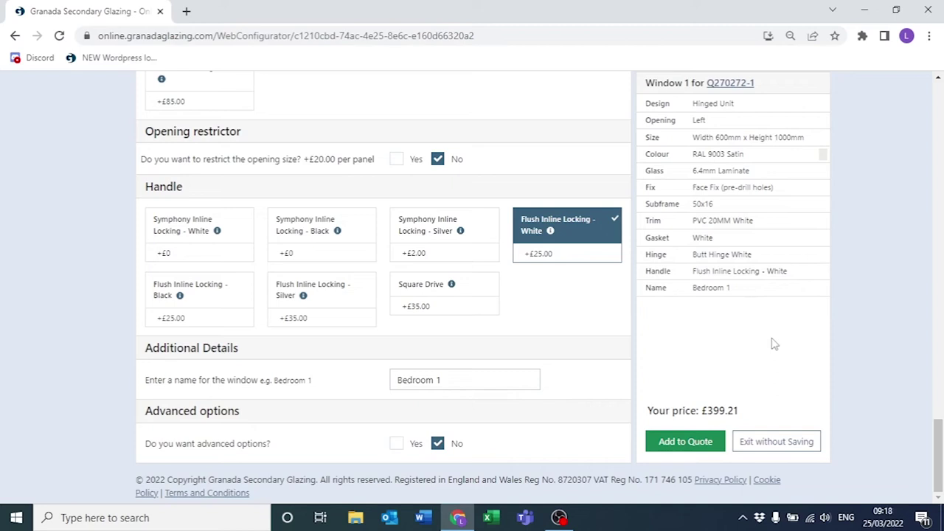
left_click(693, 442)
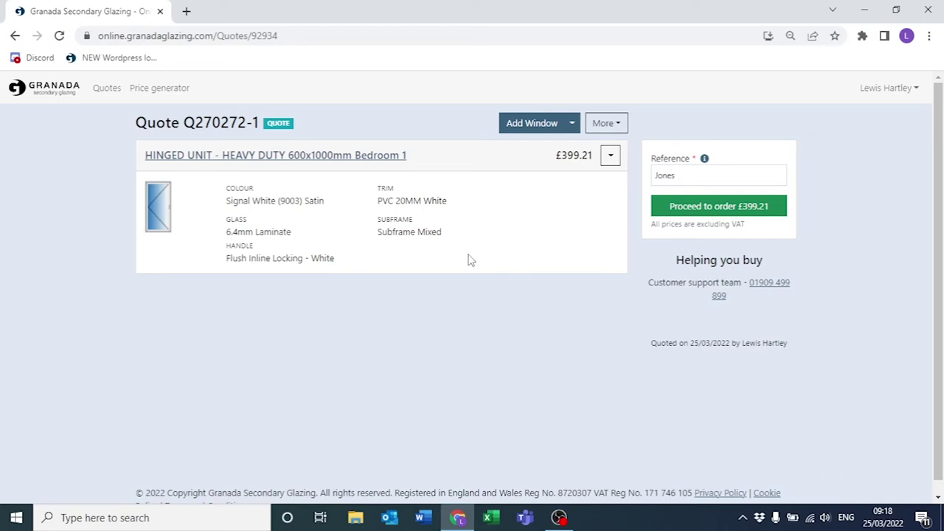
Make 2 copies of the Bedroom 1 line, giving three identical windows totalling £1,197.63.
left_click(610, 156)
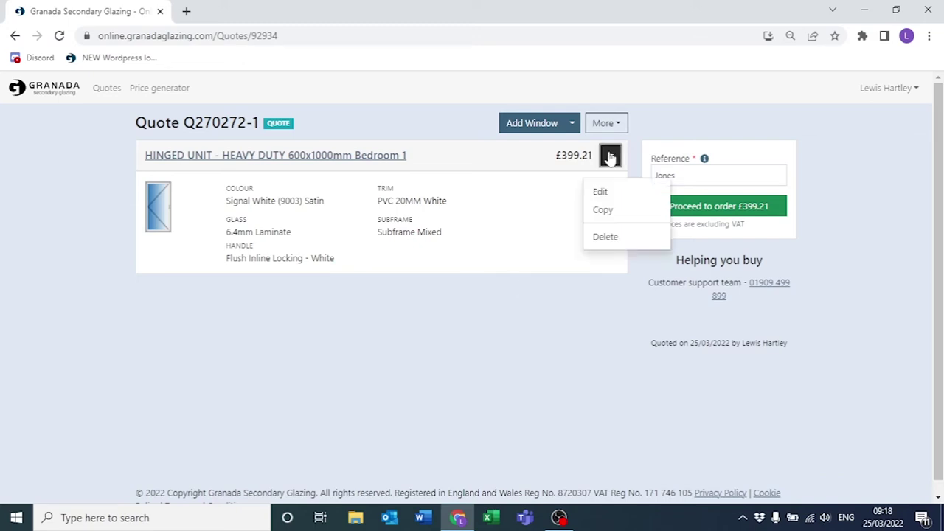
left_click(607, 212)
double_click(578, 155)
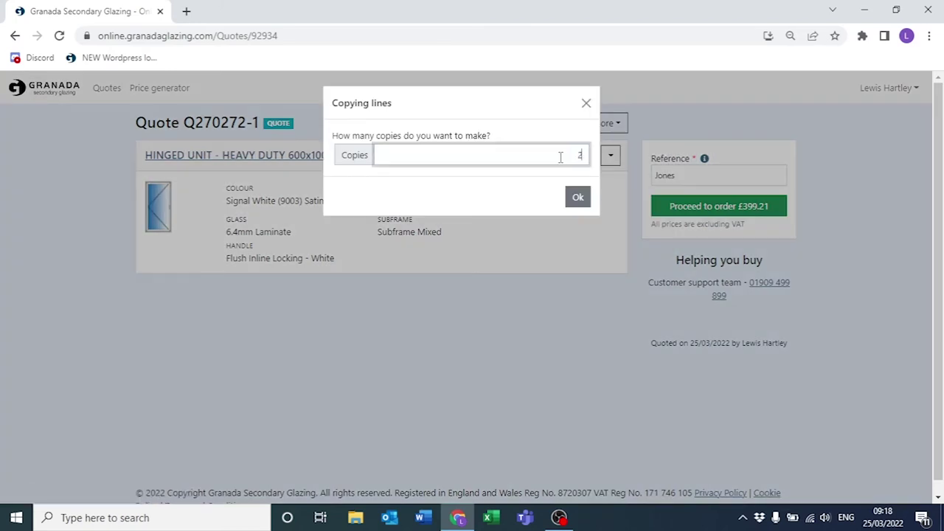
key("Return")
scroll(143, 266, "down", 2)
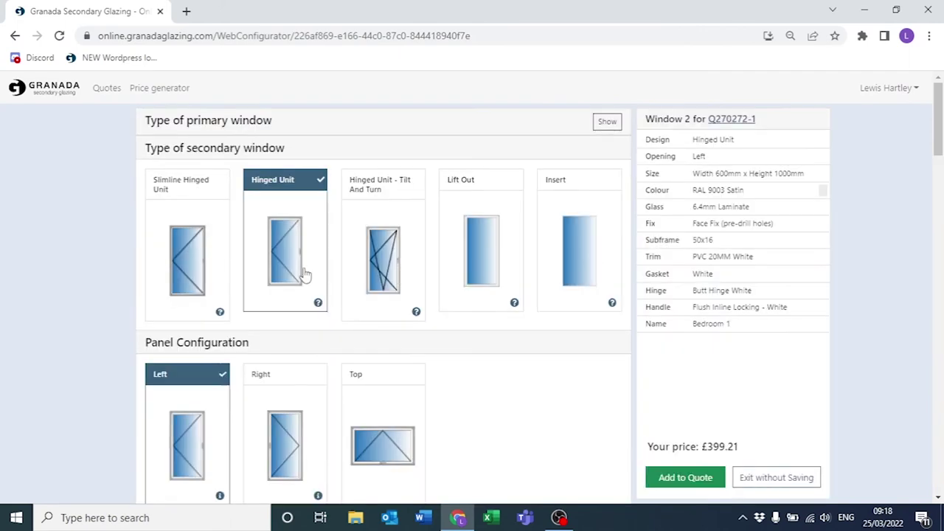
Resize window 2 to 700 × 1500 mm (£473.03) and save it to the quote.
scroll(266, 273, "down", 3)
scroll(251, 275, "down", 4)
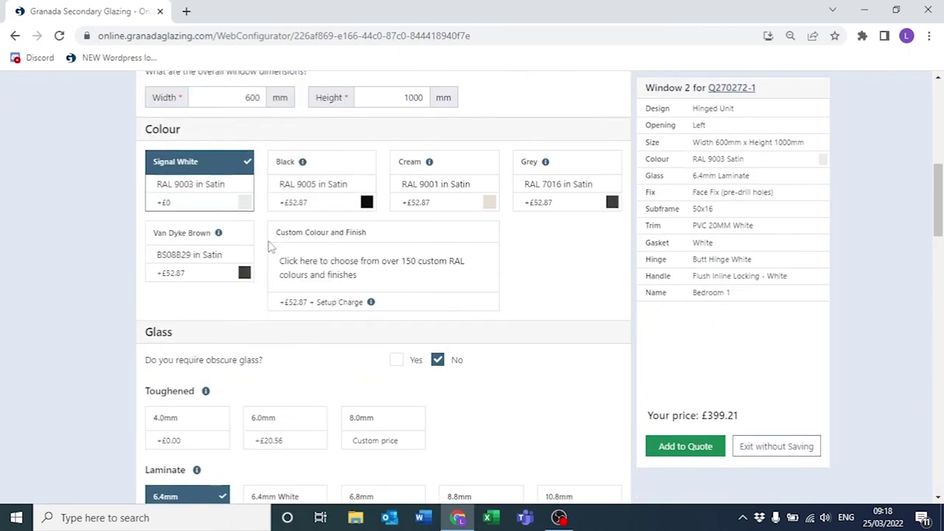
double_click(252, 97)
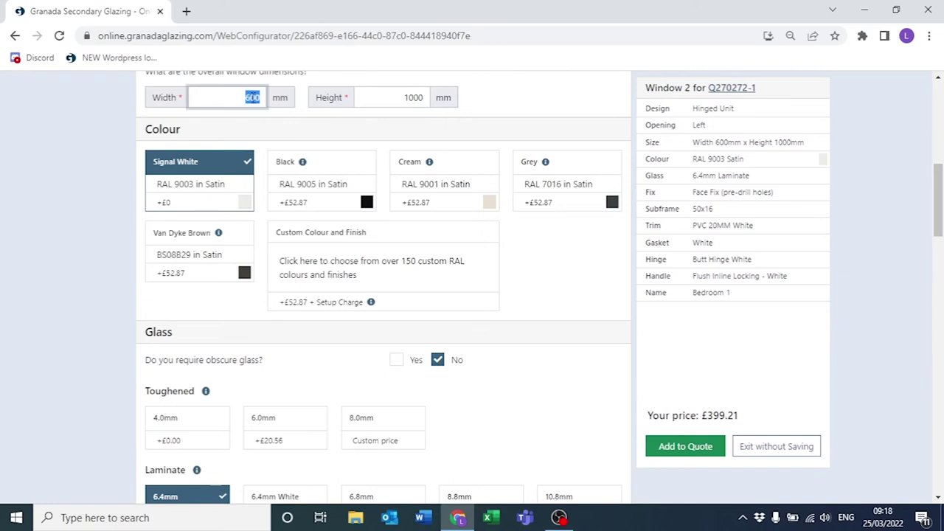
type("700")
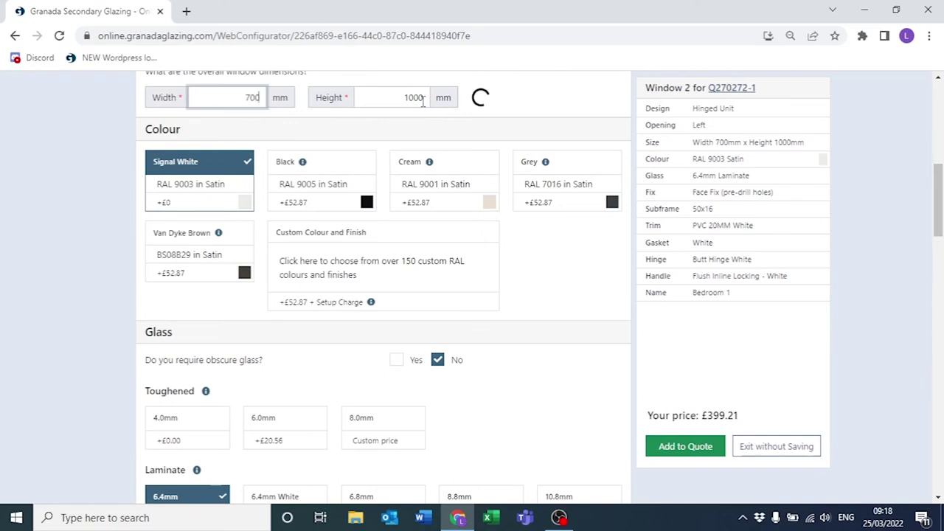
double_click(422, 100)
type("5")
key("BackSpace")
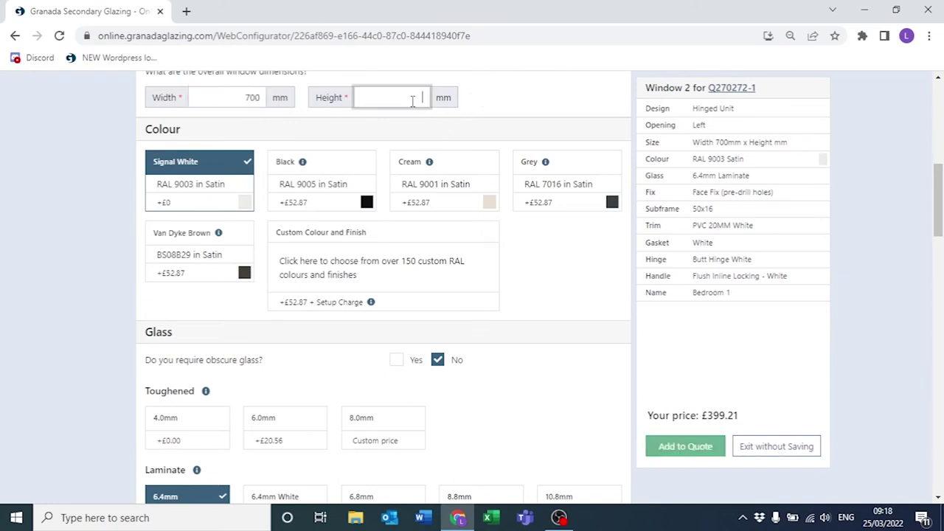
type("1500")
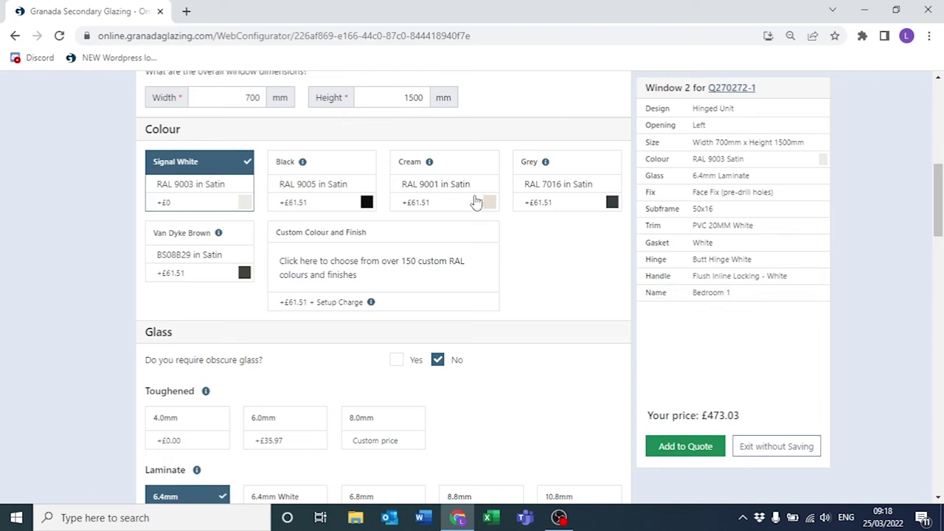
left_click(685, 446)
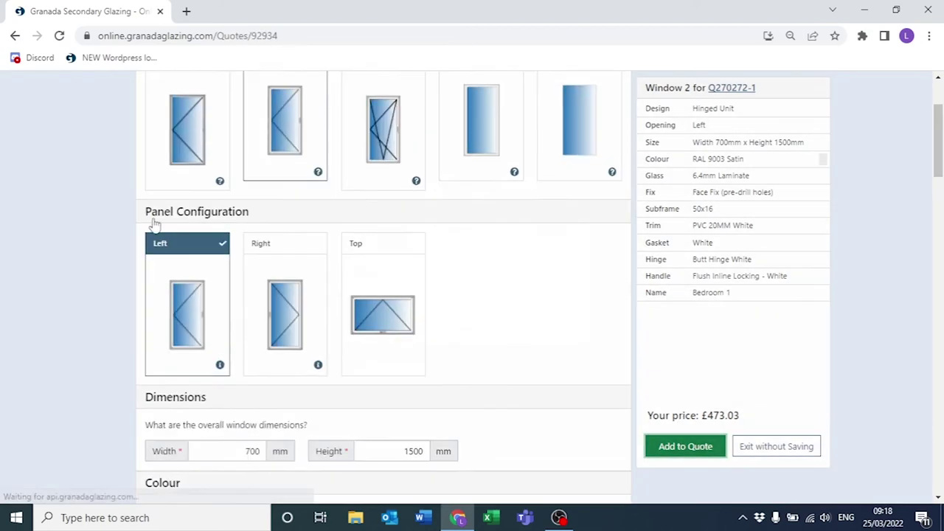
Return to the top of the quote and proceed to order it for £1,271.45.
scroll(122, 231, "down", 2)
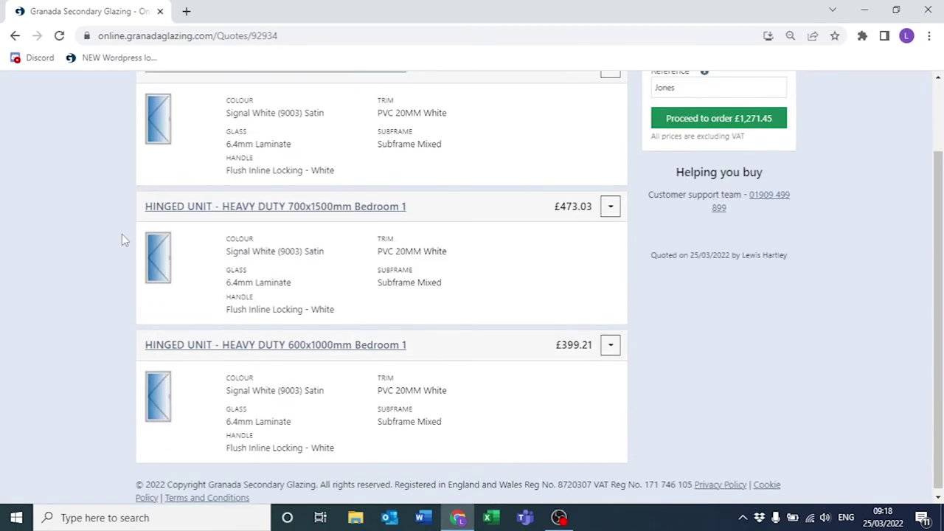
scroll(121, 233, "up", 2)
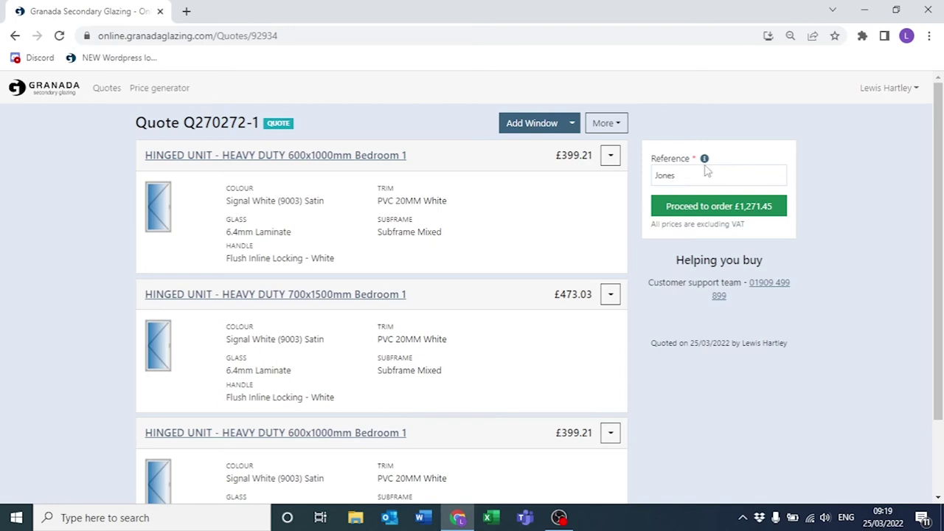
left_click(721, 206)
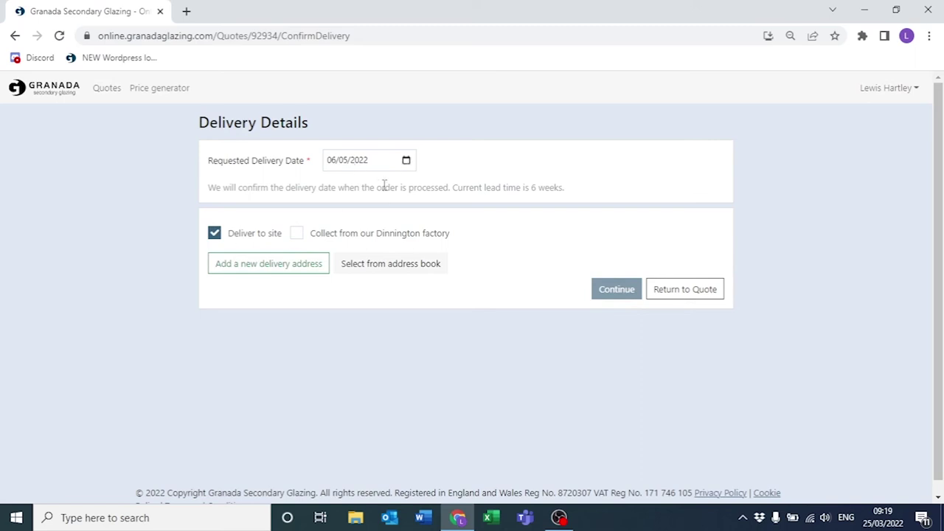
Keep delivery on 06/05/2022, cancel the new-address form, and open the saved address book.
left_click(407, 162)
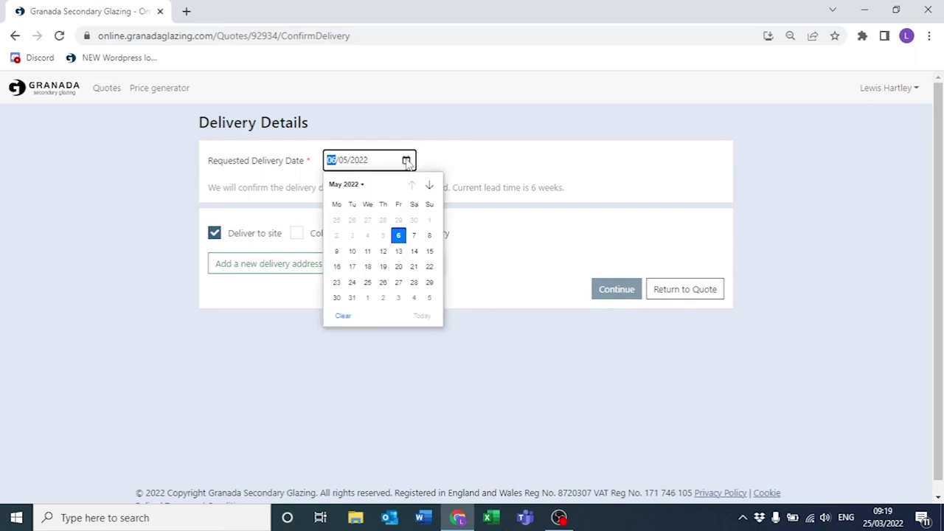
left_click(164, 263)
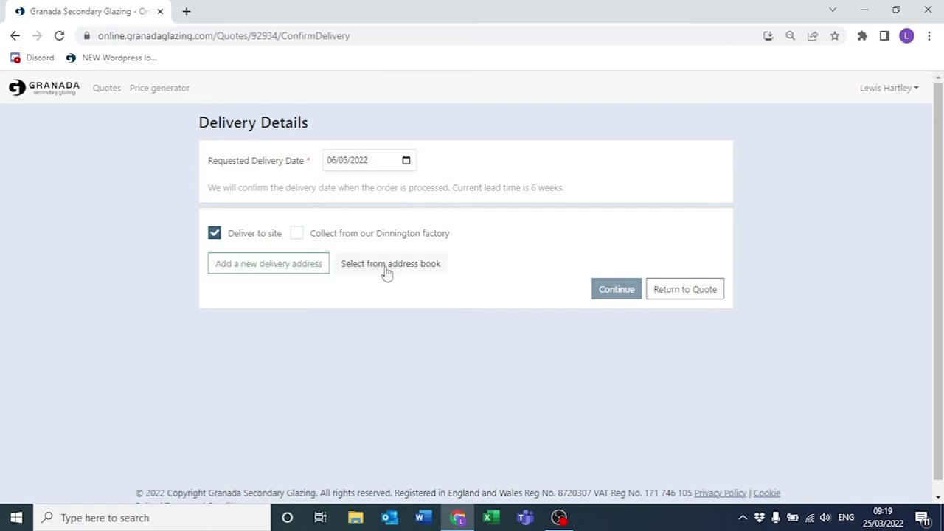
left_click(289, 268)
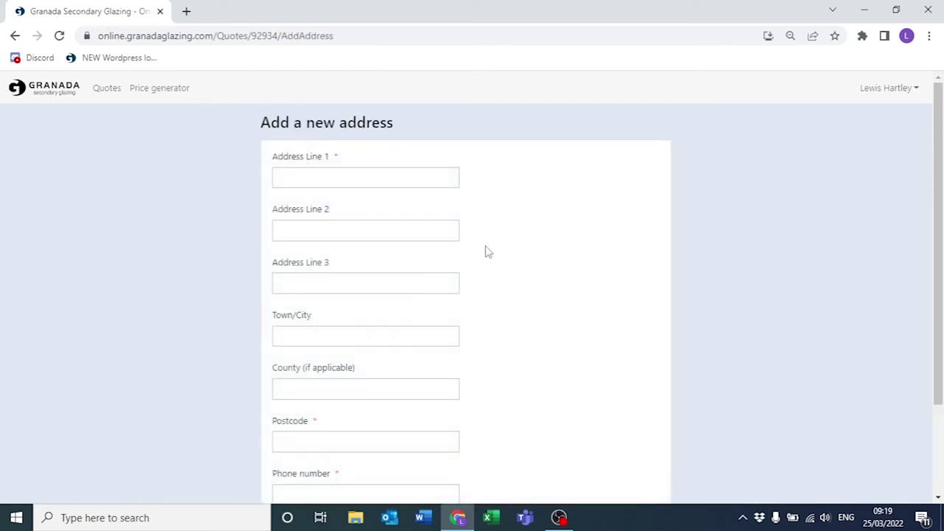
scroll(485, 252, "down", 2)
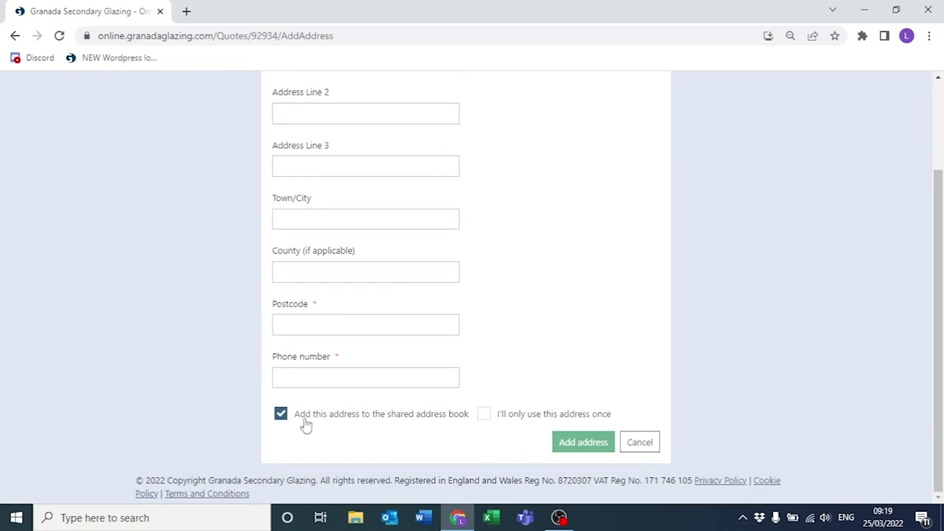
left_click(641, 443)
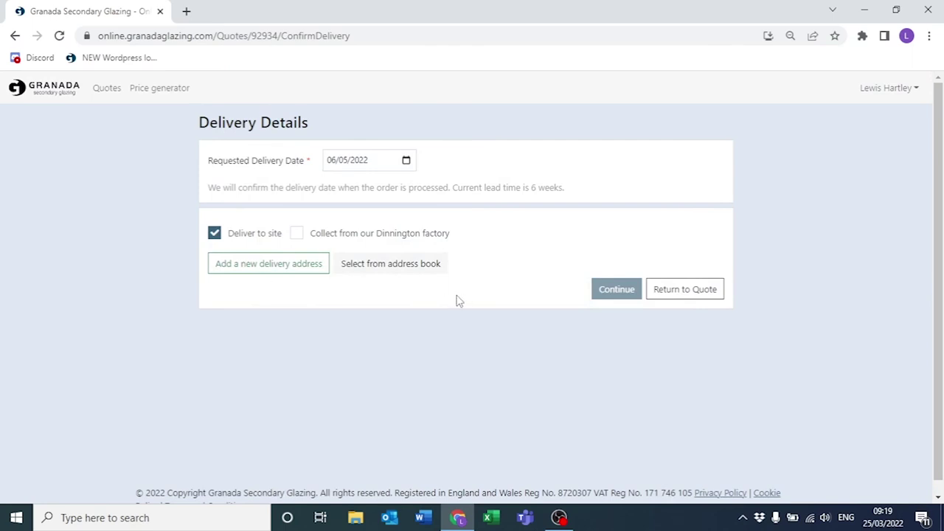
left_click(386, 267)
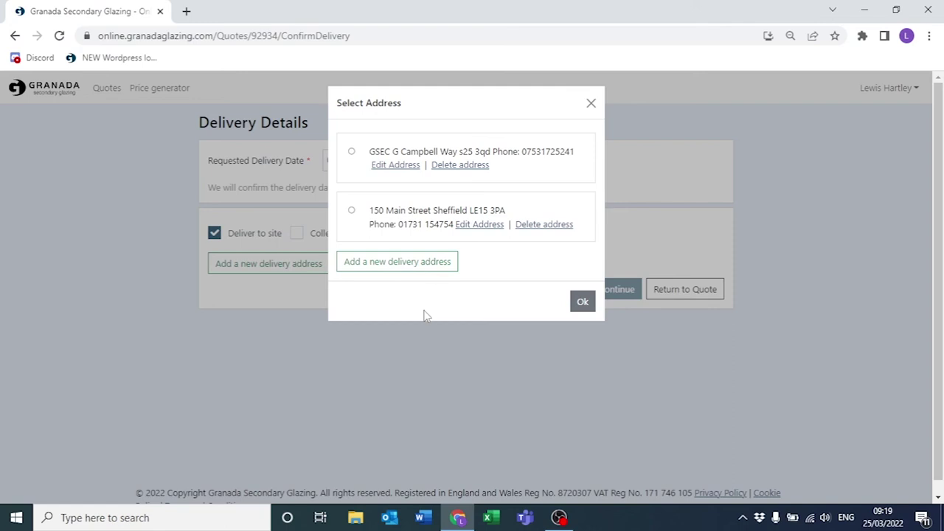
Choose the Campbell Way delivery address for quote Q270272-1 and confirm the order.
left_click(351, 151)
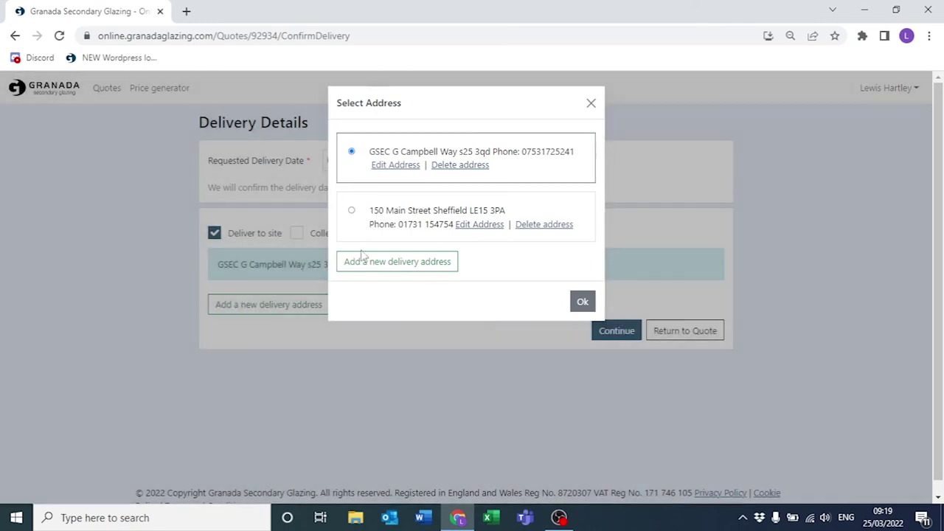
left_click(581, 302)
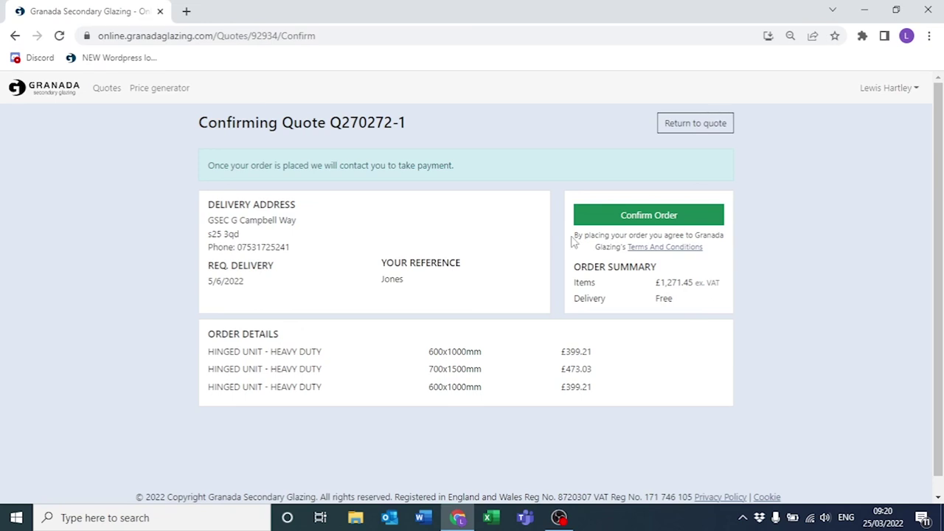
left_click(660, 217)
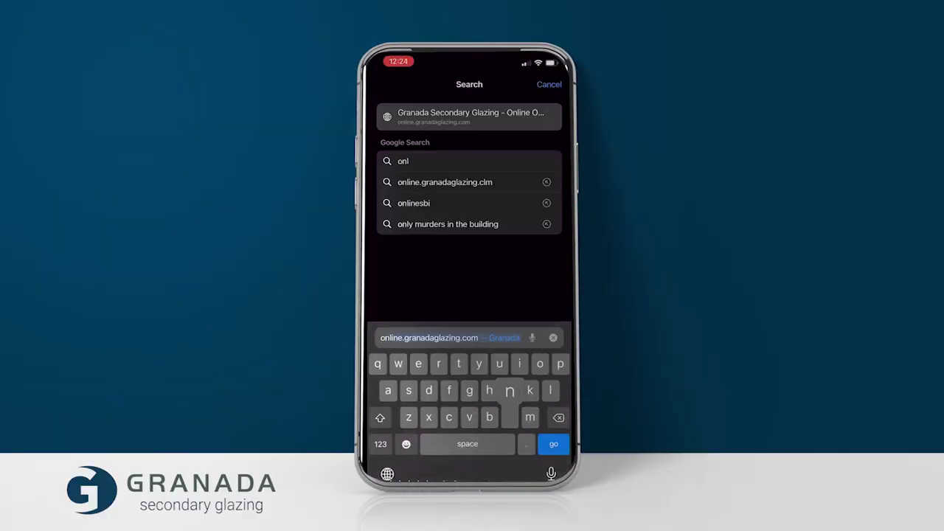
Load granadaglazing.com in Safari and add it to the home screen as a Granada shortcut.
type("ine.granad")
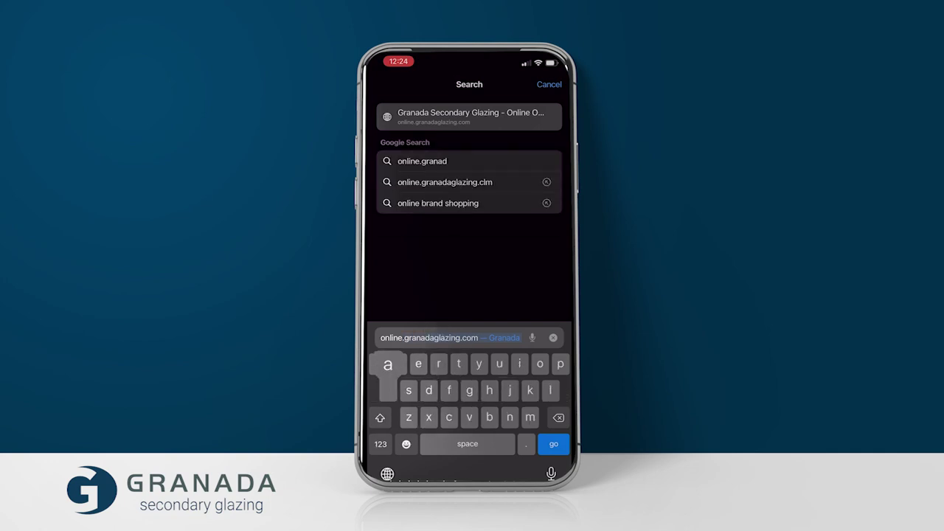
type("aglazing.com")
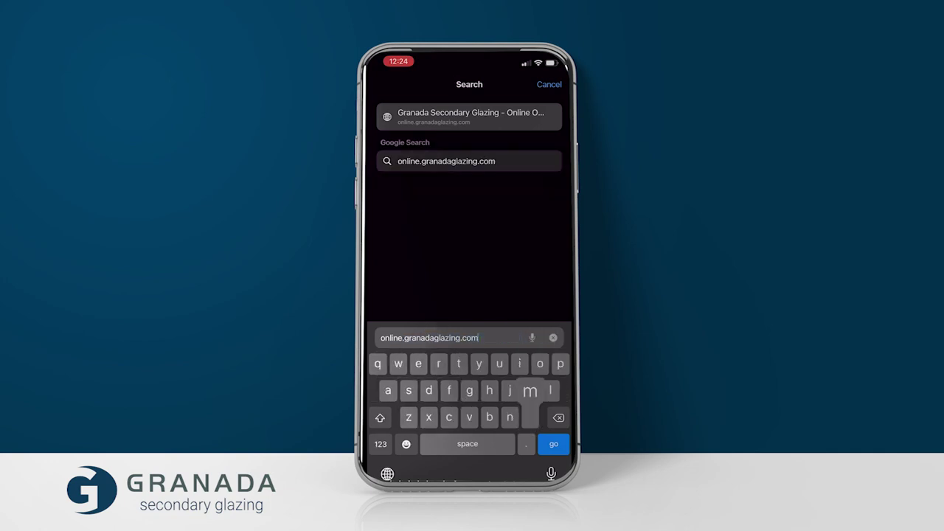
key("Return")
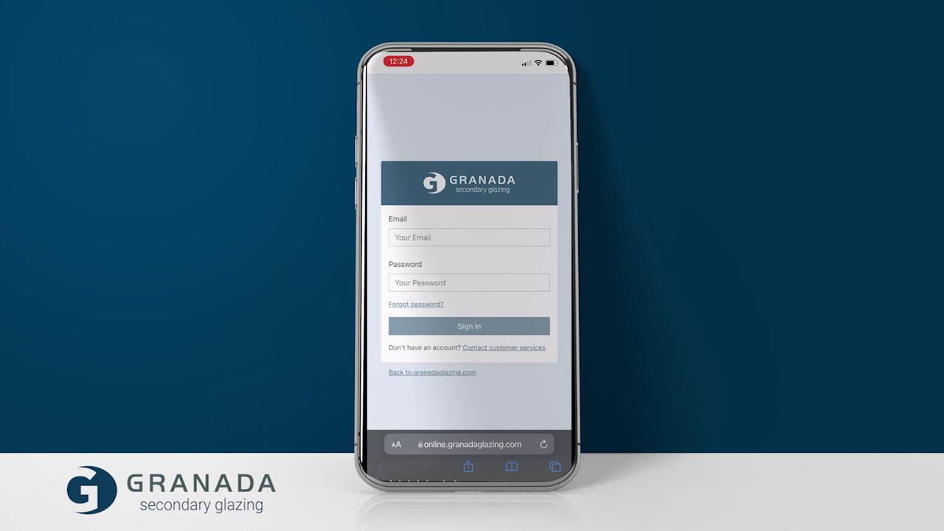
left_click(467, 466)
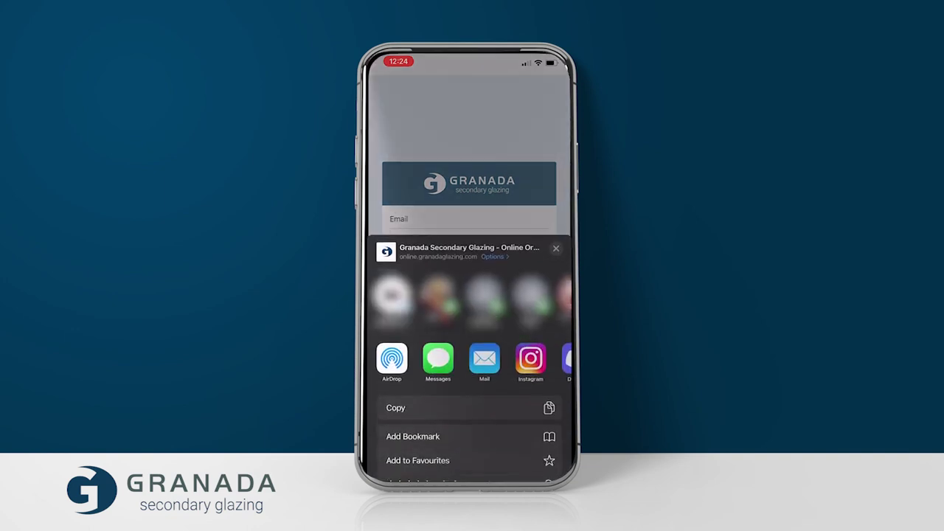
left_click(423, 328)
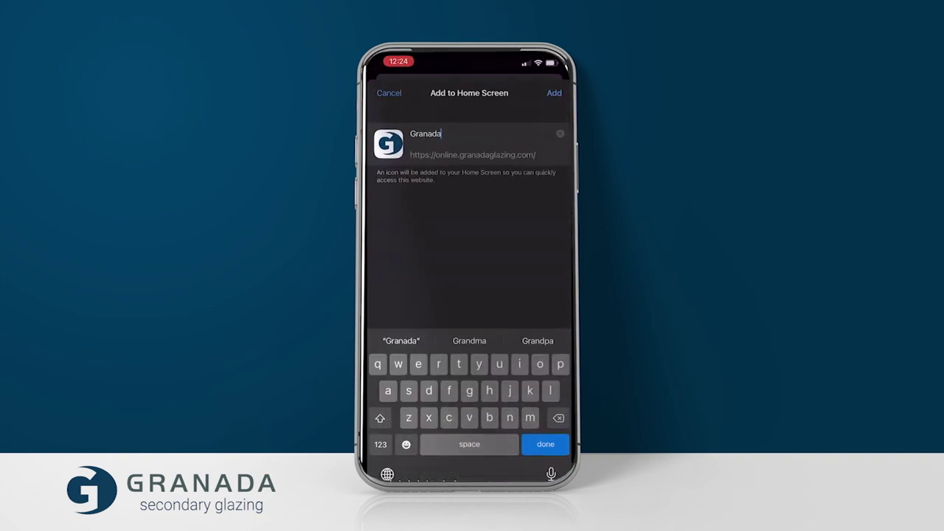
left_click(554, 92)
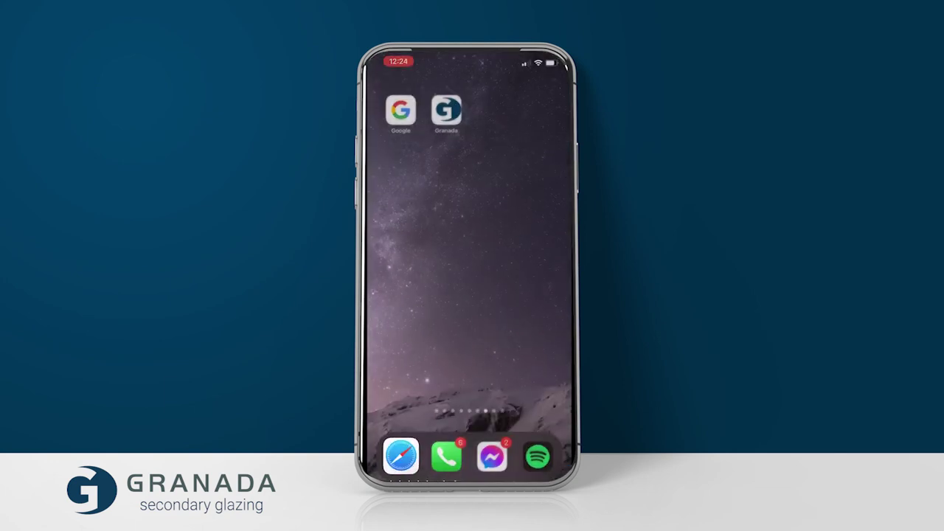